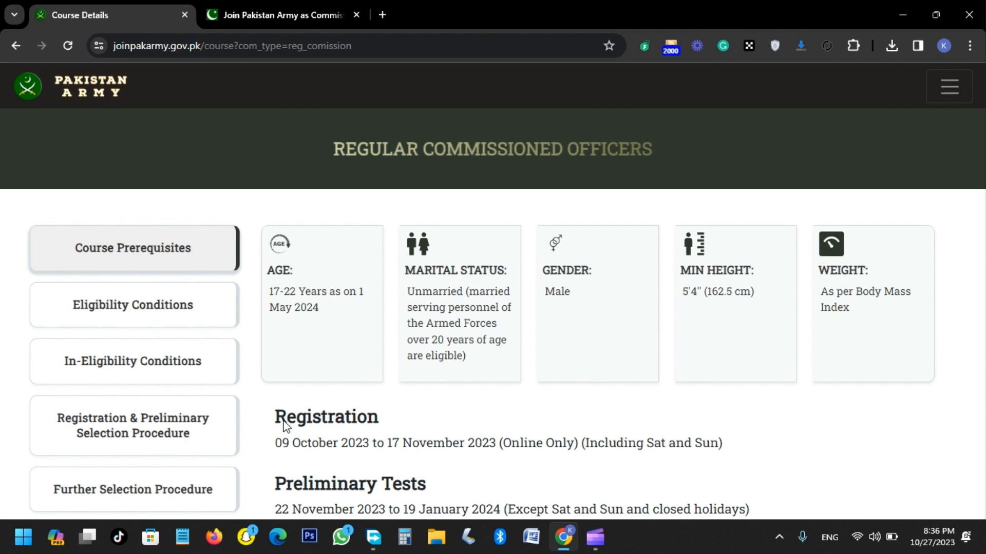
Step: Review the course's eligibility conditions, ineligibility conditions, registration procedure and further selection procedure
{"action": "left_click", "coordinate": [206, 322]}
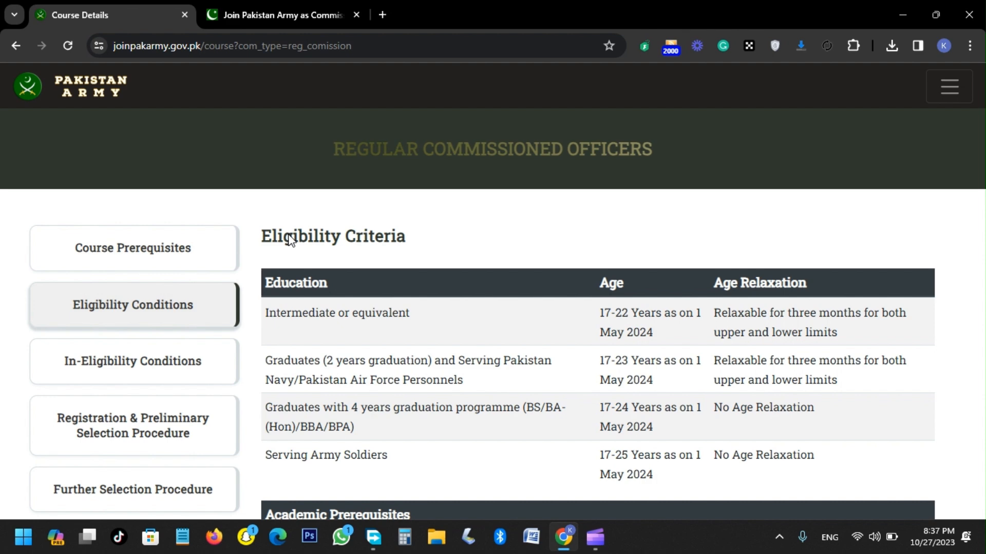
{"action": "left_click", "coordinate": [194, 366]}
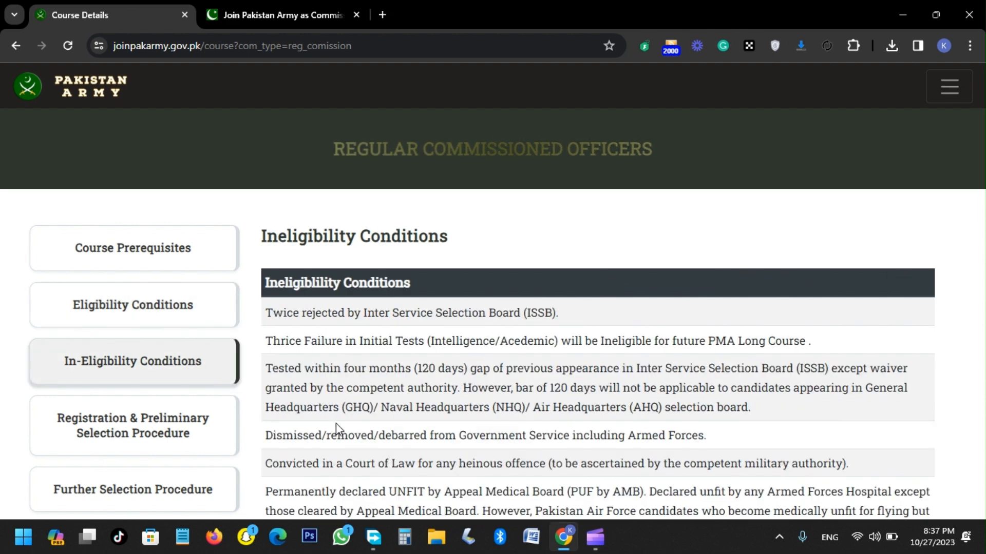
{"action": "left_click", "coordinate": [107, 425]}
{"action": "left_click", "coordinate": [120, 480]}
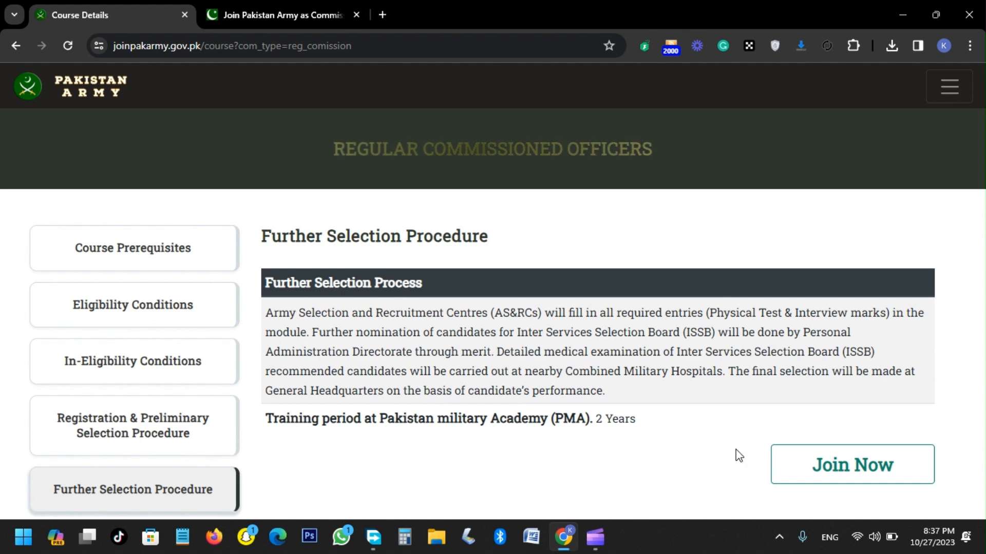
Step: Start the application for the regular commissioned officers course and choose ASRC PanoAqil as the test center
{"action": "left_click", "coordinate": [845, 467]}
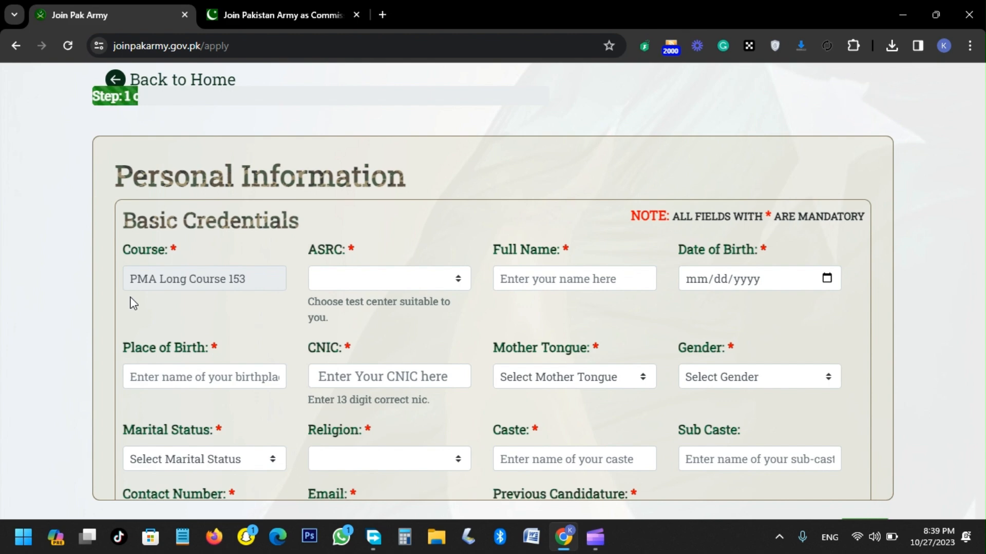
{"action": "triple_click", "coordinate": [156, 283]}
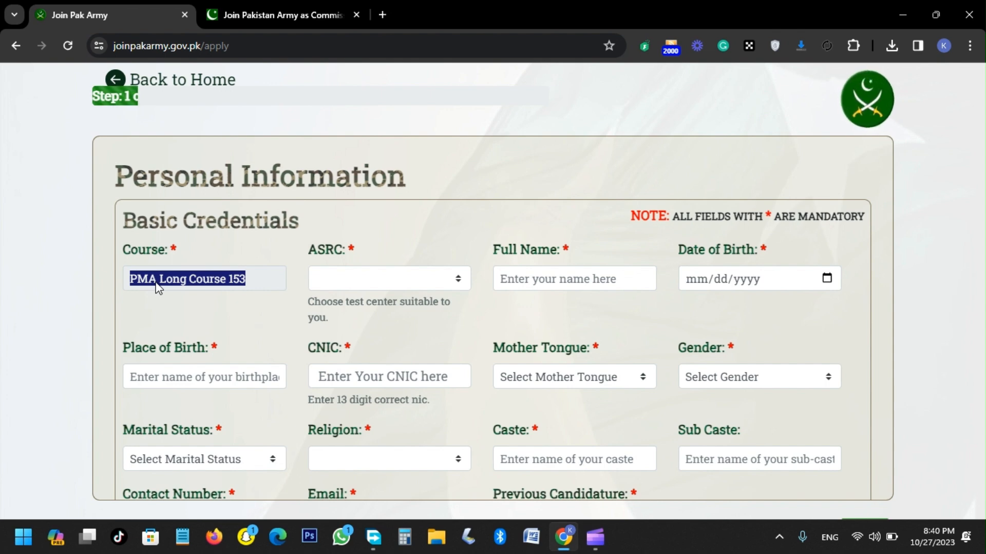
{"action": "left_click", "coordinate": [361, 288]}
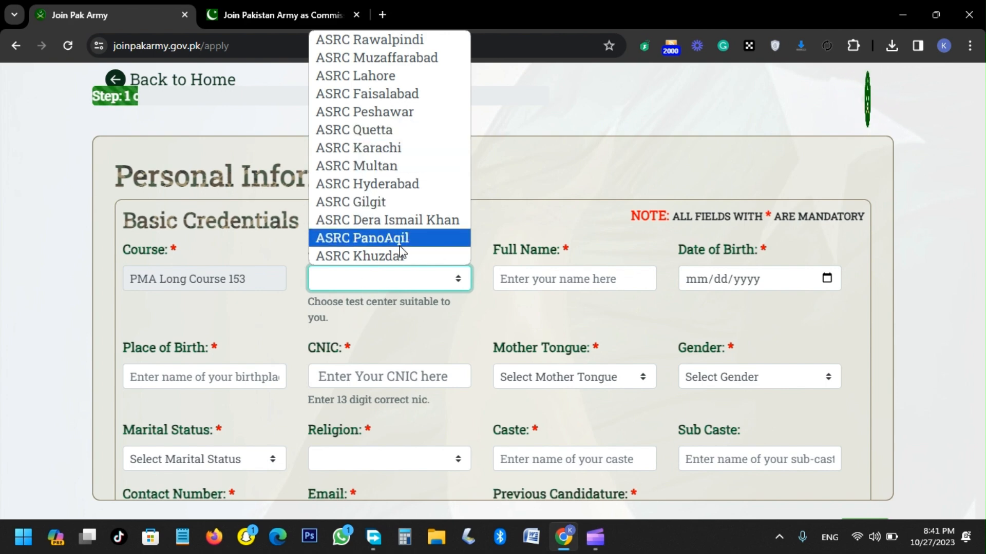
{"action": "left_click", "coordinate": [413, 240]}
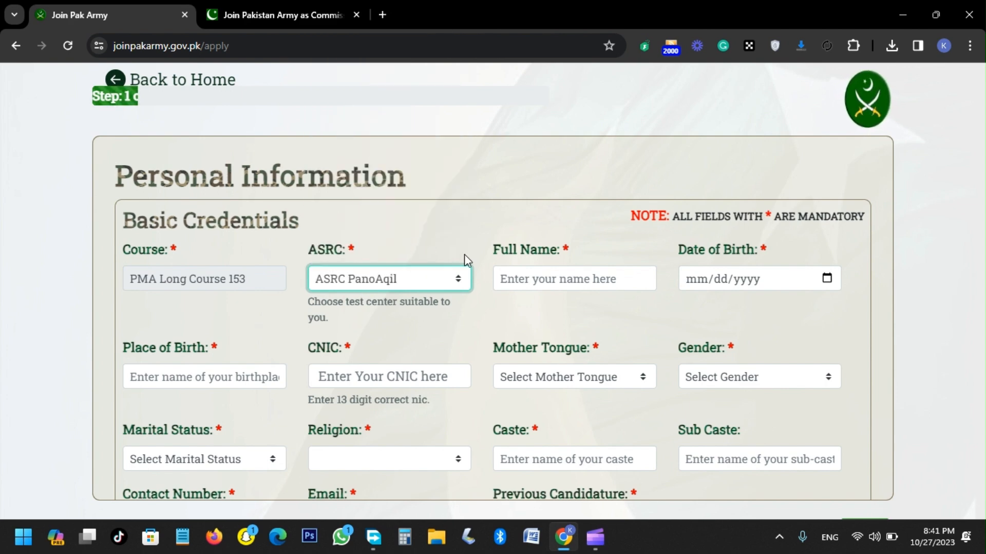
Step: Examine the empty Full Name, Date of Birth, Place of Birth and CNIC fields under Basic Credentials
{"action": "left_click", "coordinate": [533, 277]}
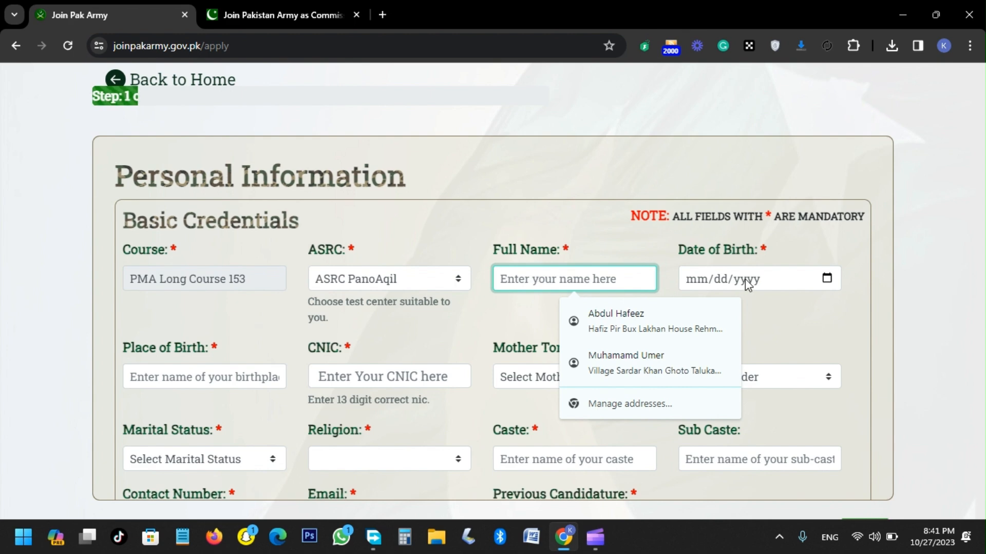
{"action": "left_click", "coordinate": [824, 281]}
{"action": "left_click", "coordinate": [238, 378]}
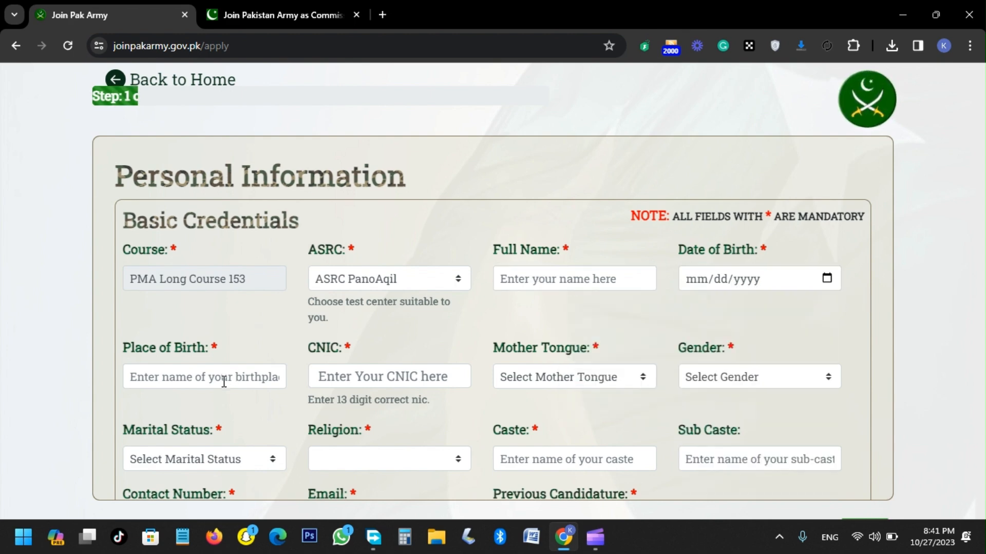
{"action": "left_click", "coordinate": [222, 383]}
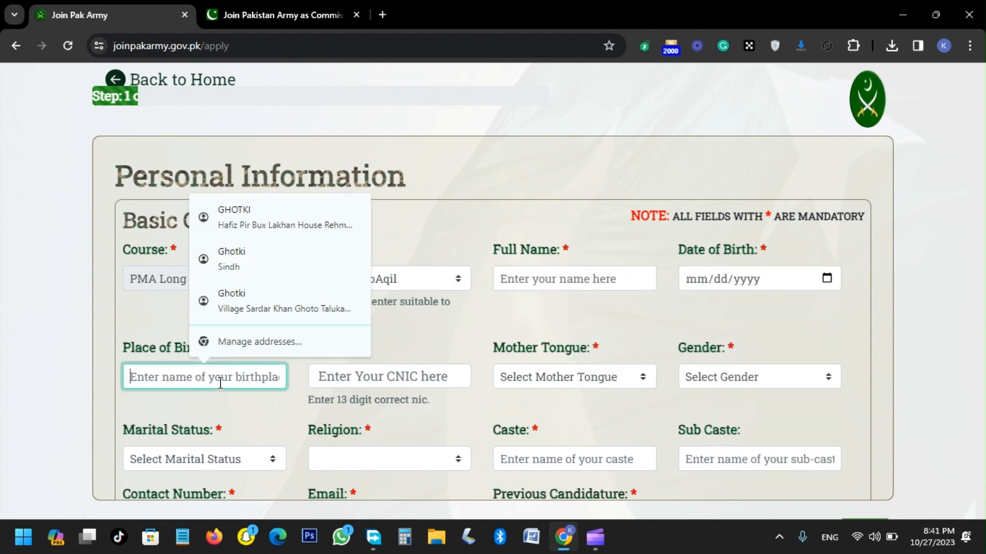
{"action": "left_click", "coordinate": [188, 362]}
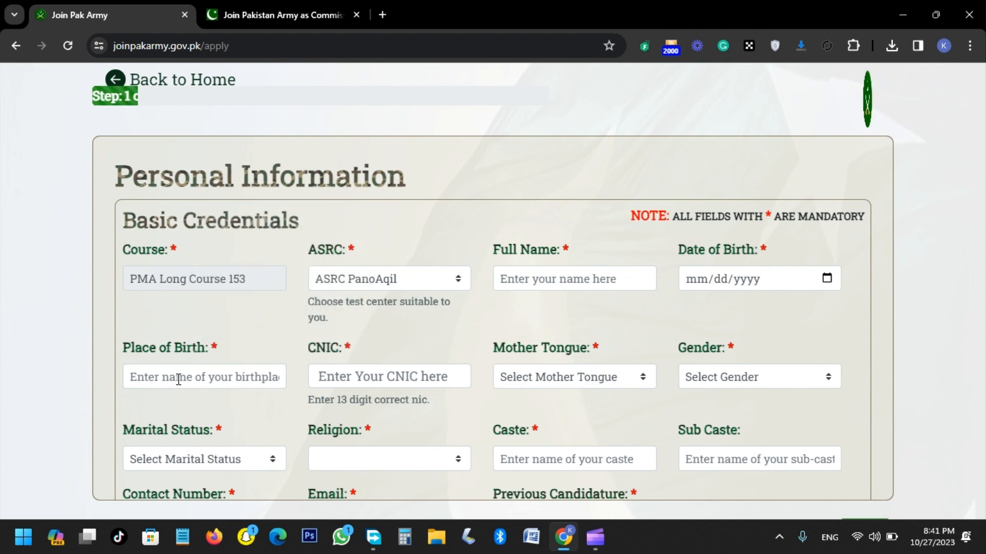
{"action": "left_click", "coordinate": [181, 377]}
{"action": "left_click", "coordinate": [186, 399]}
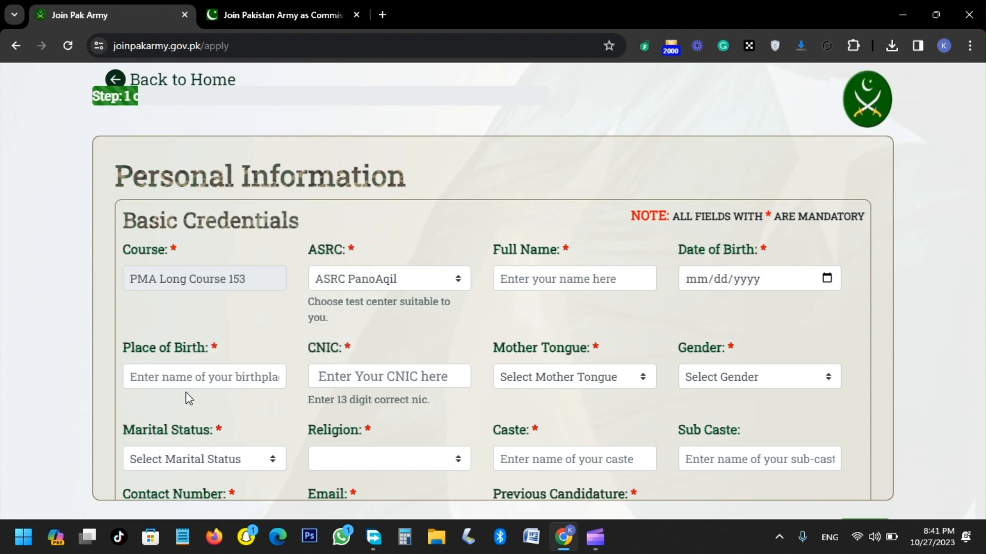
{"action": "left_click", "coordinate": [335, 379]}
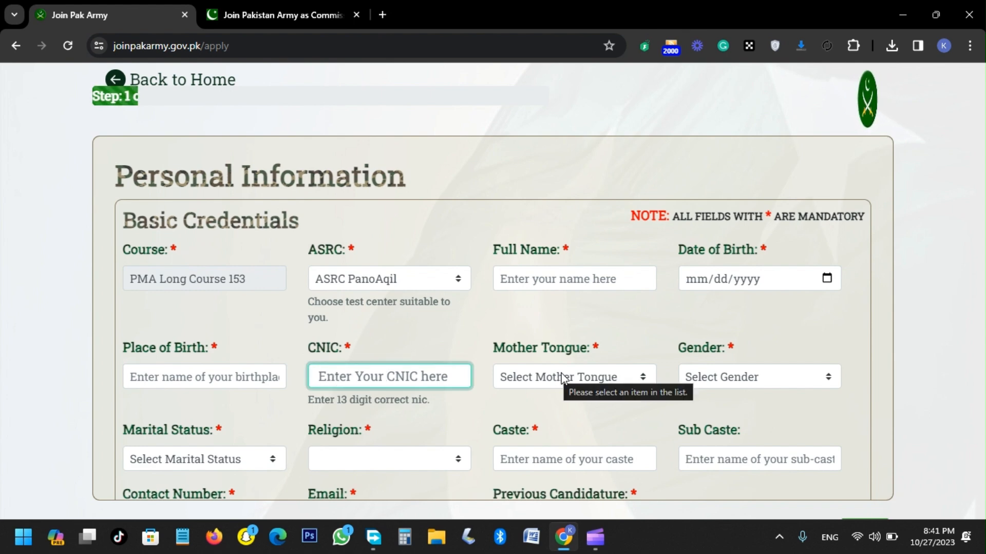
Step: Set the mother tongue to Sindhi, gender to Male, marital status to Unmarried/Single, religion to Islam and sect to Sunni
{"action": "left_click", "coordinate": [631, 376]}
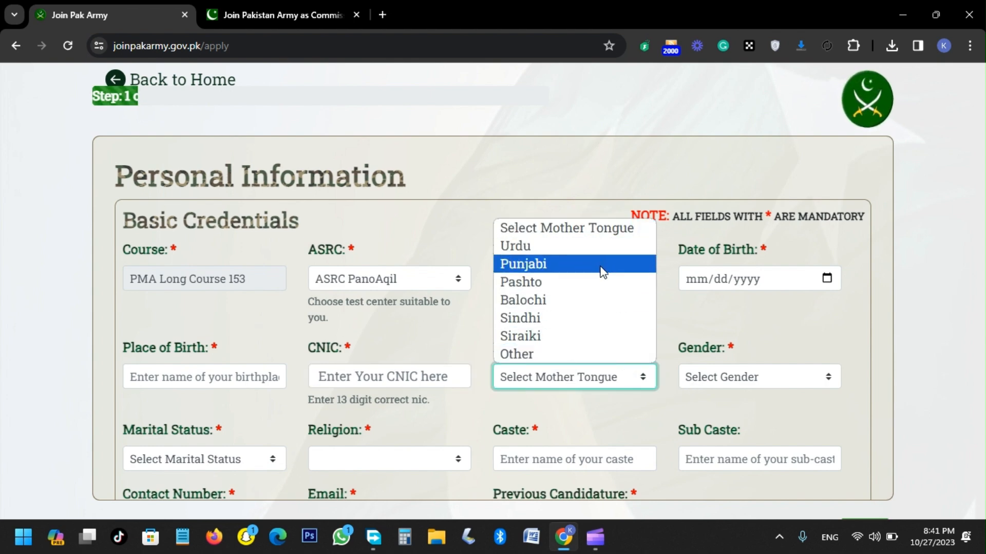
{"action": "left_click", "coordinate": [601, 318]}
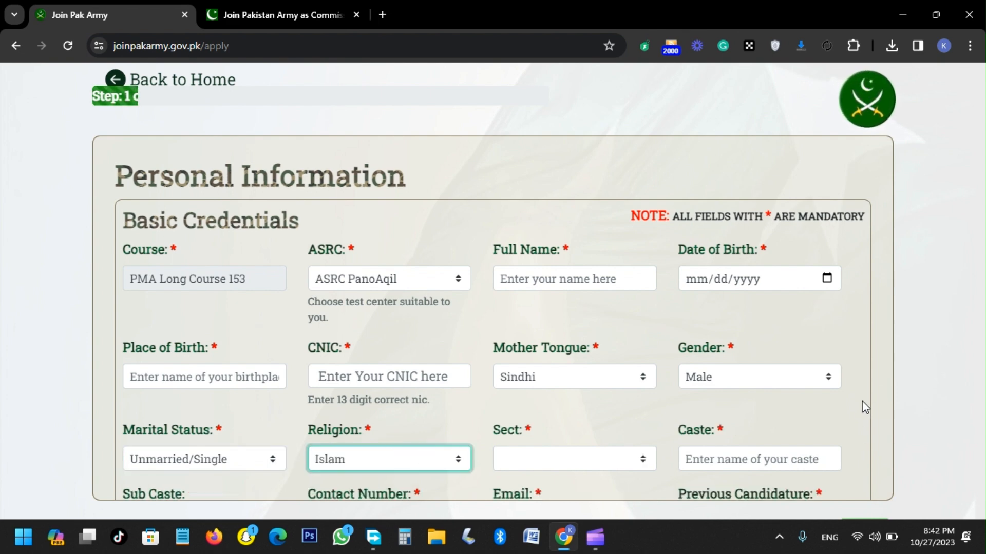
{"action": "left_click", "coordinate": [596, 459]}
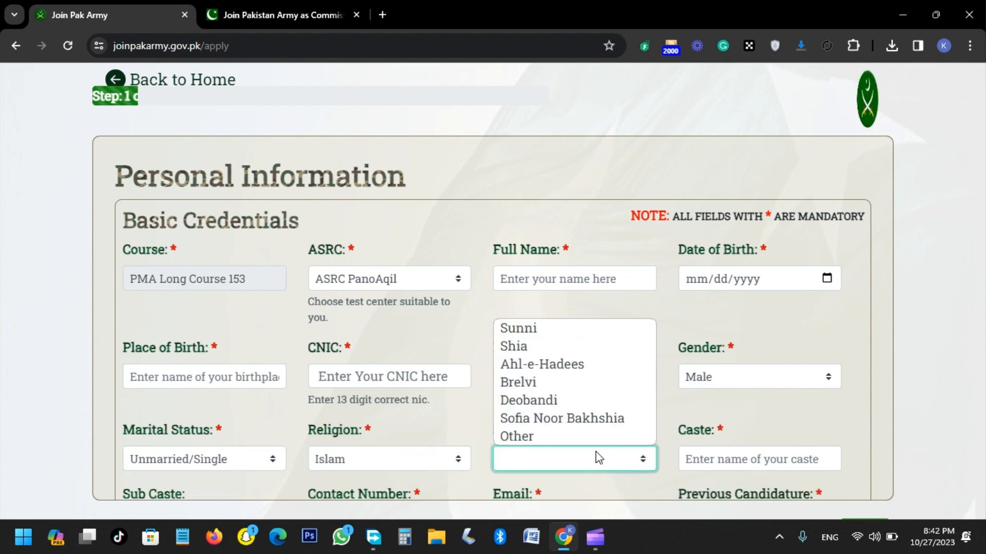
{"action": "left_click", "coordinate": [556, 331]}
Step: Examine the Caste, Sub Caste, Contact Number and Email fields of the basic credentials
{"action": "left_click", "coordinate": [684, 452]}
{"action": "left_click", "coordinate": [667, 443]}
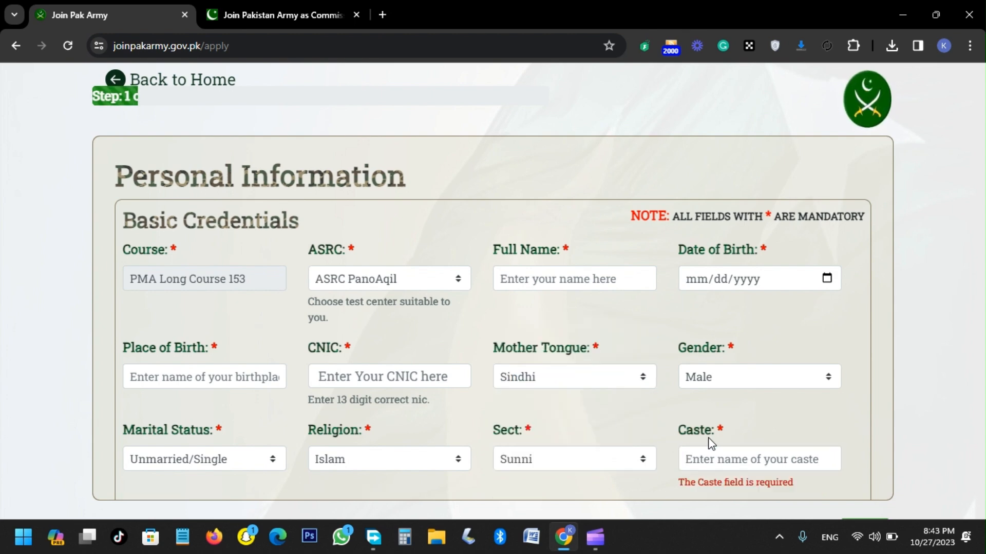
{"action": "left_click", "coordinate": [704, 453]}
{"action": "scroll", "coordinate": [705, 452], "scroll_direction": "down", "scroll_amount": 4}
{"action": "key", "text": "Tab"}
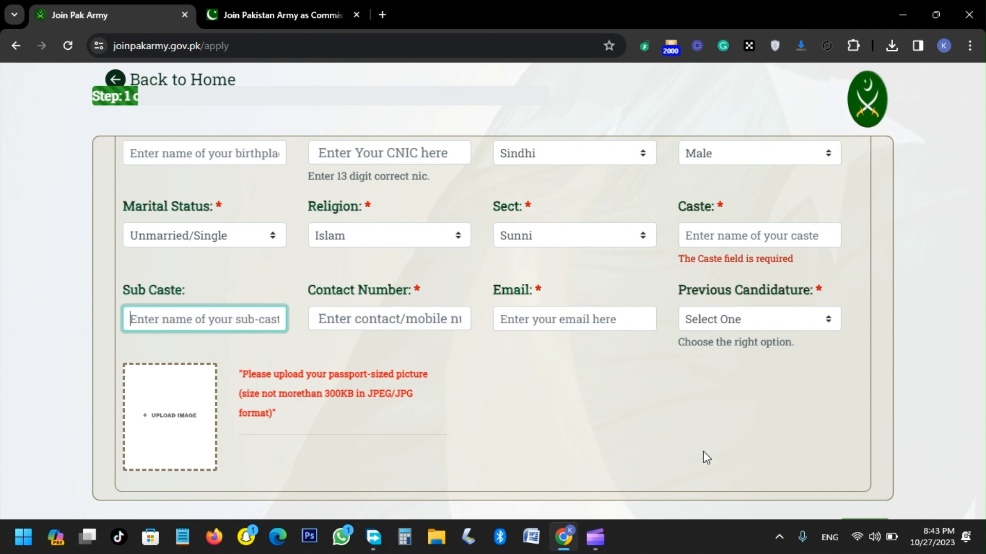
{"action": "key", "text": "Tab"}
{"action": "key", "text": "Tab"}
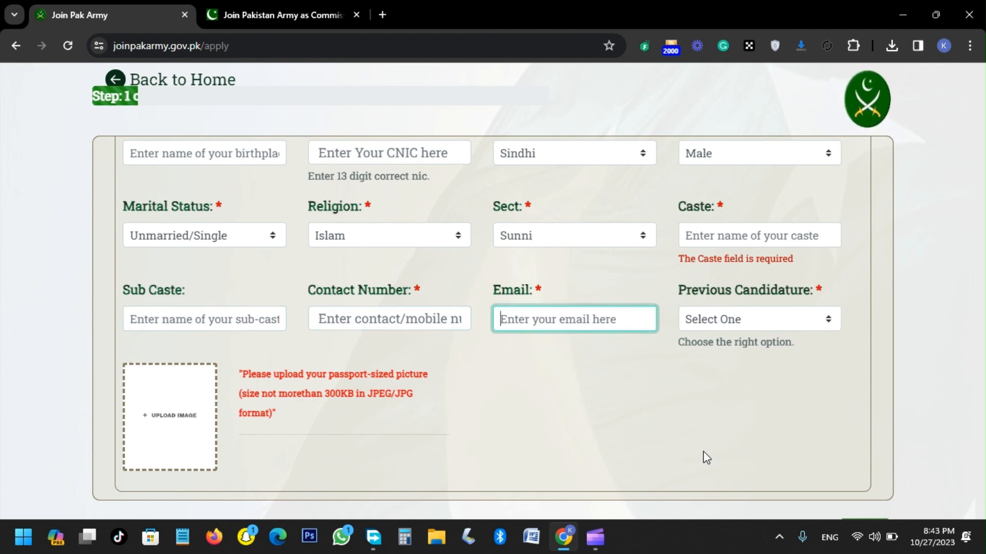
{"action": "key", "text": "Tab"}
Step: Choose Not Recommended as the previous candidature
{"action": "left_click", "coordinate": [803, 319]}
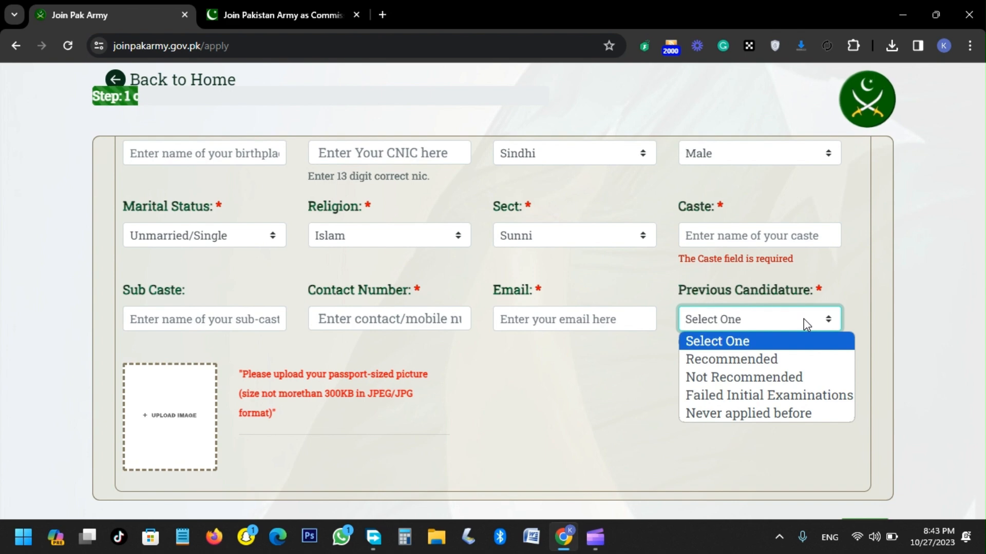
{"action": "left_click", "coordinate": [785, 382]}
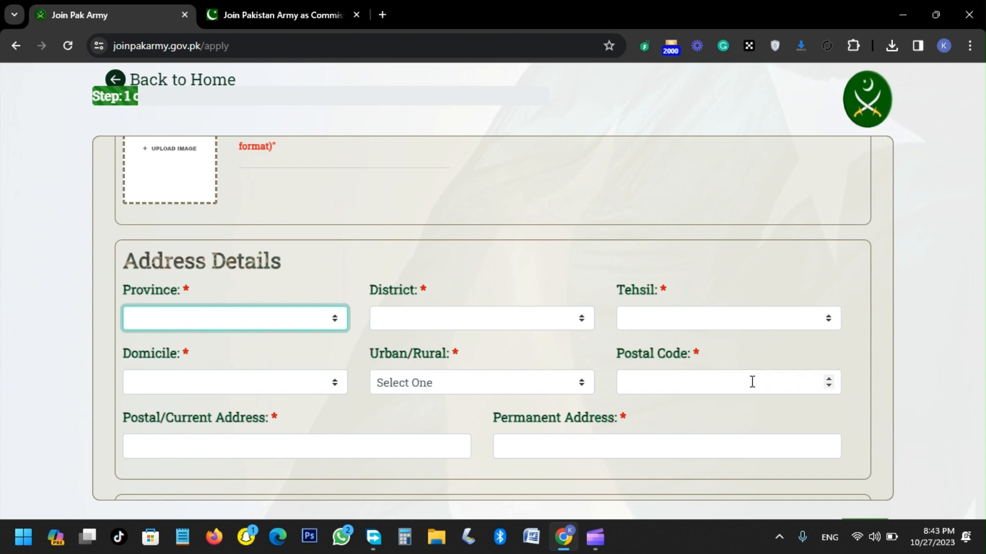
Step: In the address details, set the province to Sindh, the district to Ghotki and the tehsil to Ghotki
{"action": "key", "text": "space"}
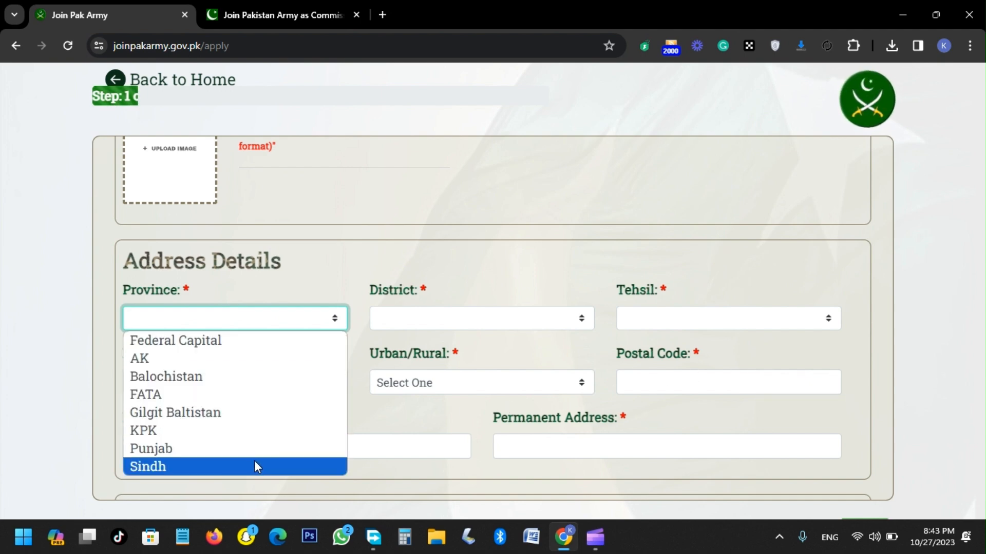
{"action": "left_click", "coordinate": [253, 466]}
{"action": "left_click", "coordinate": [465, 331]}
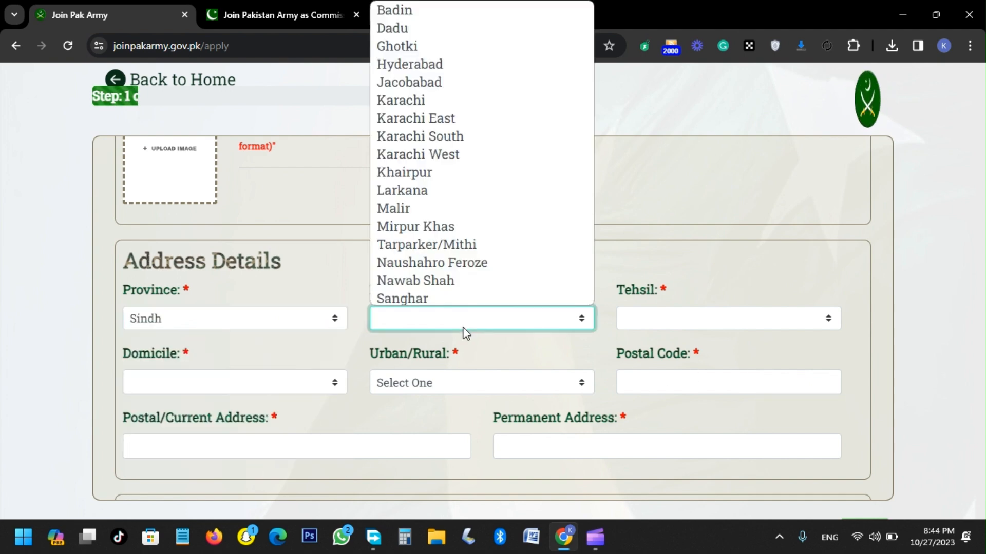
{"action": "key", "text": "g"}
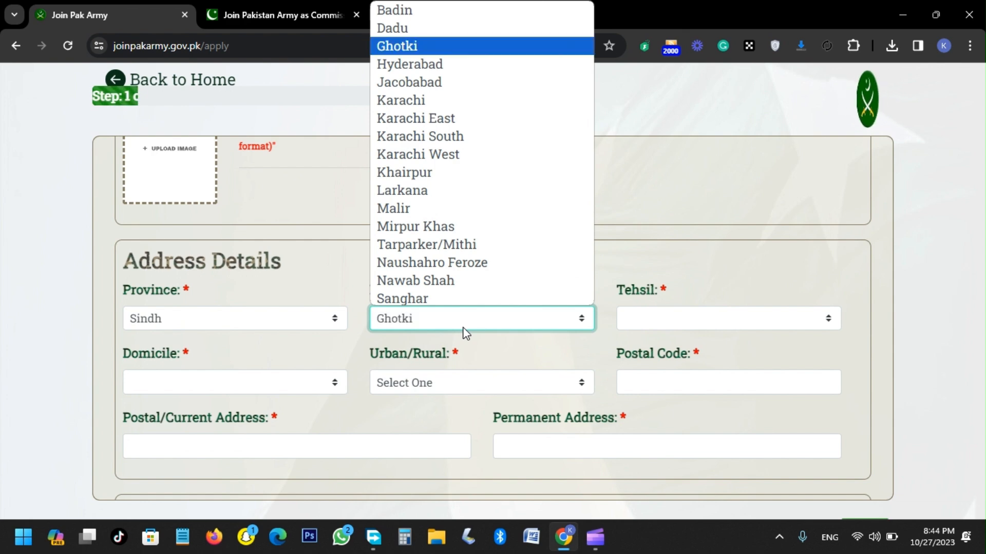
{"action": "key", "text": "Return"}
{"action": "key", "text": "Tab"}
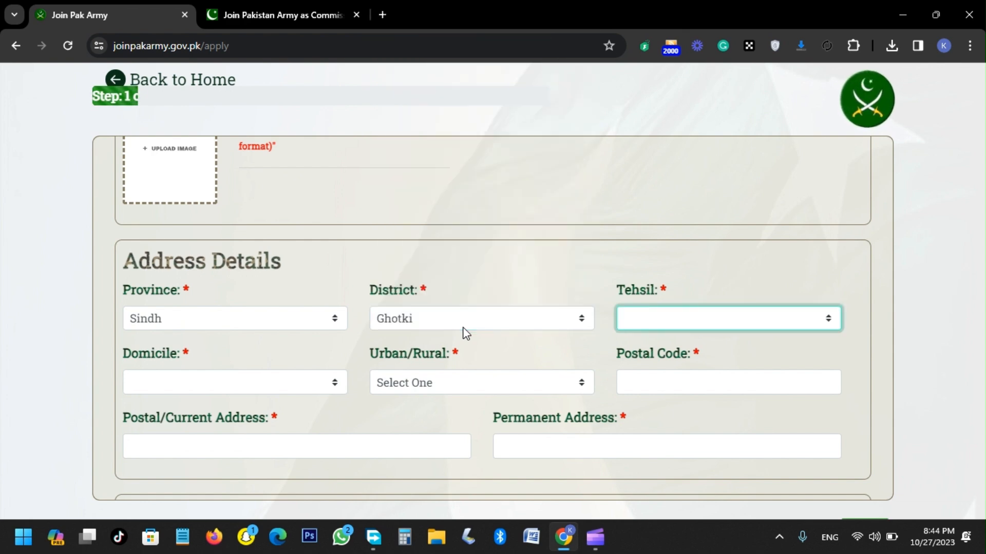
{"action": "key", "text": "alt+Down"}
{"action": "key", "text": "Down"}
{"action": "key", "text": "Return"}
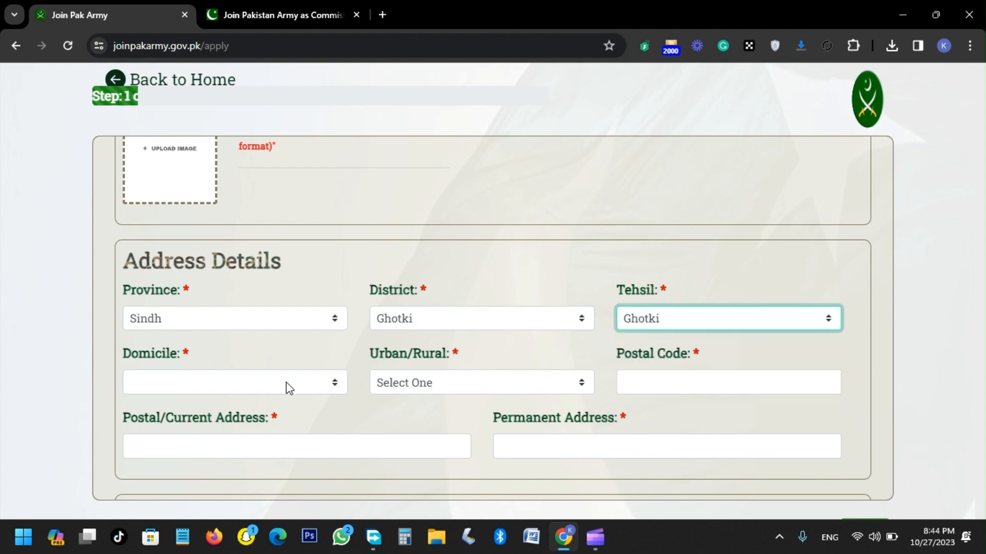
Step: Set the domicile to Ghotki and the area type to Rural in the address details
{"action": "left_click", "coordinate": [288, 385]}
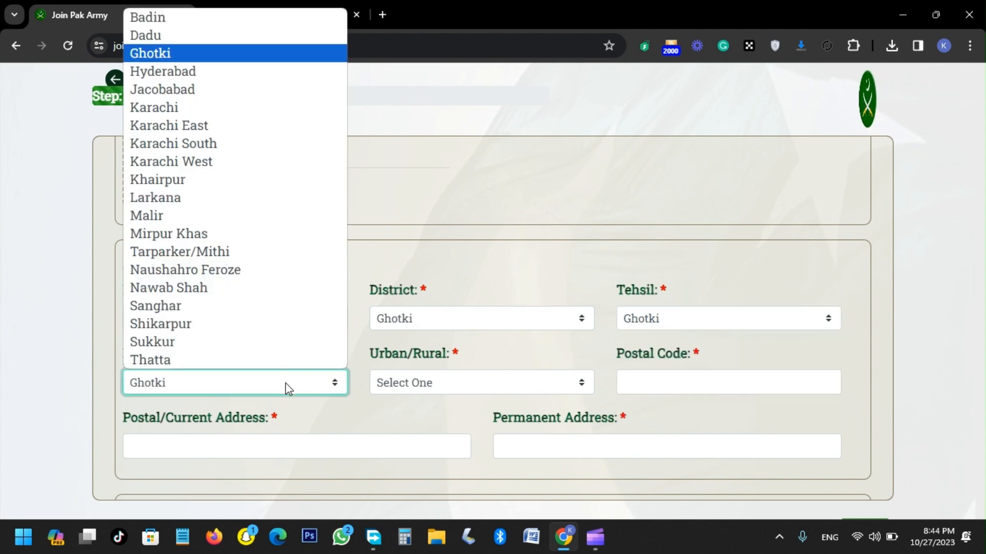
{"action": "left_click", "coordinate": [287, 388]}
{"action": "key", "text": "Tab"}
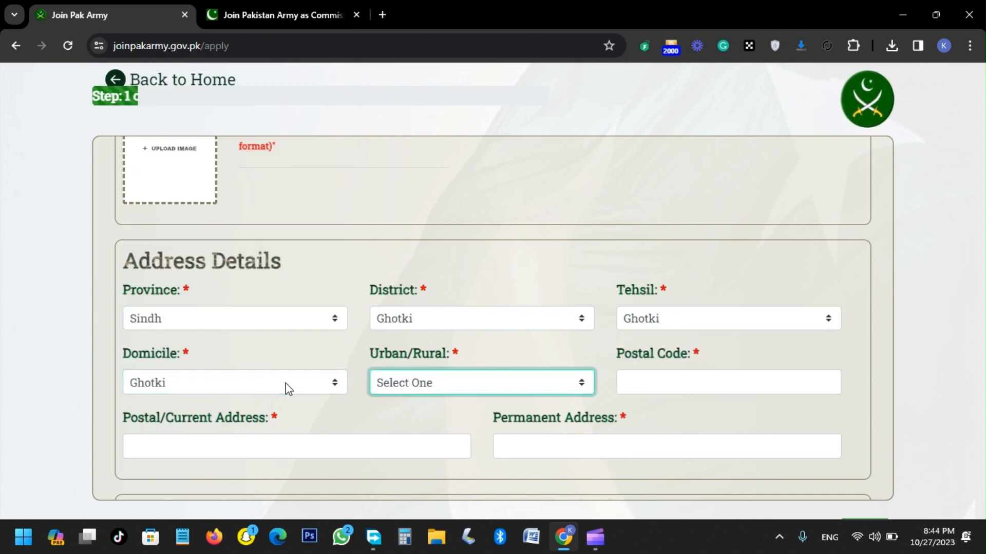
{"action": "left_click", "coordinate": [401, 387]}
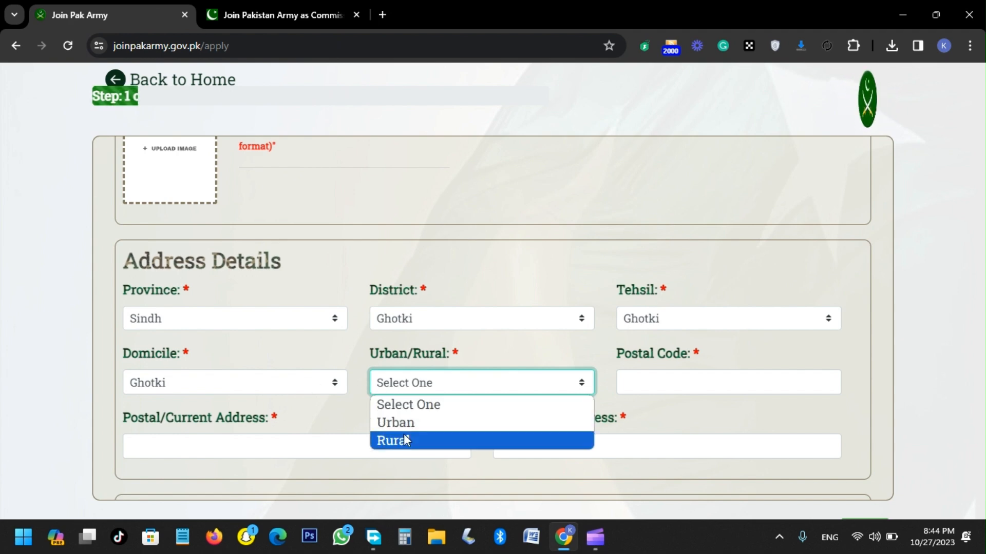
{"action": "left_click", "coordinate": [404, 436]}
{"action": "left_click", "coordinate": [649, 390]}
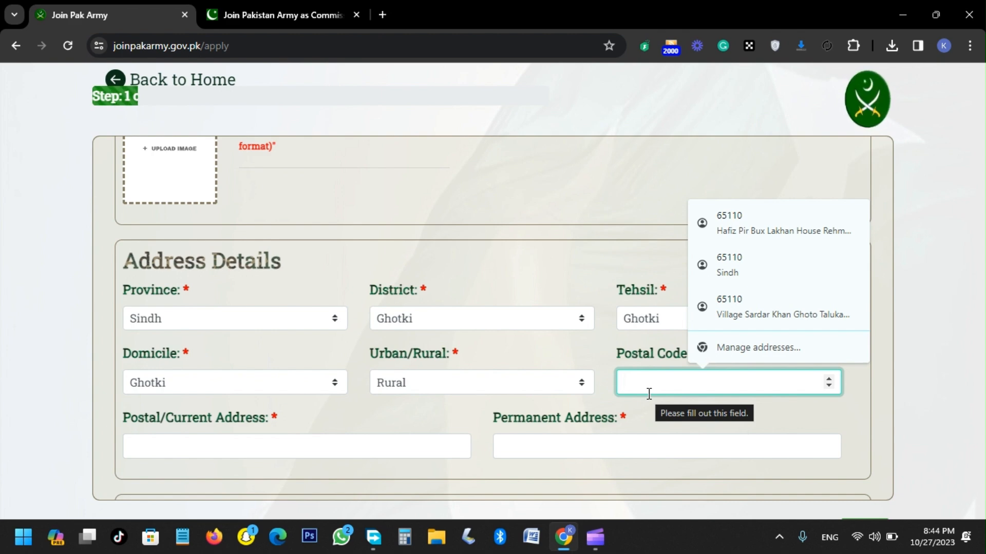
{"action": "left_click", "coordinate": [591, 417]}
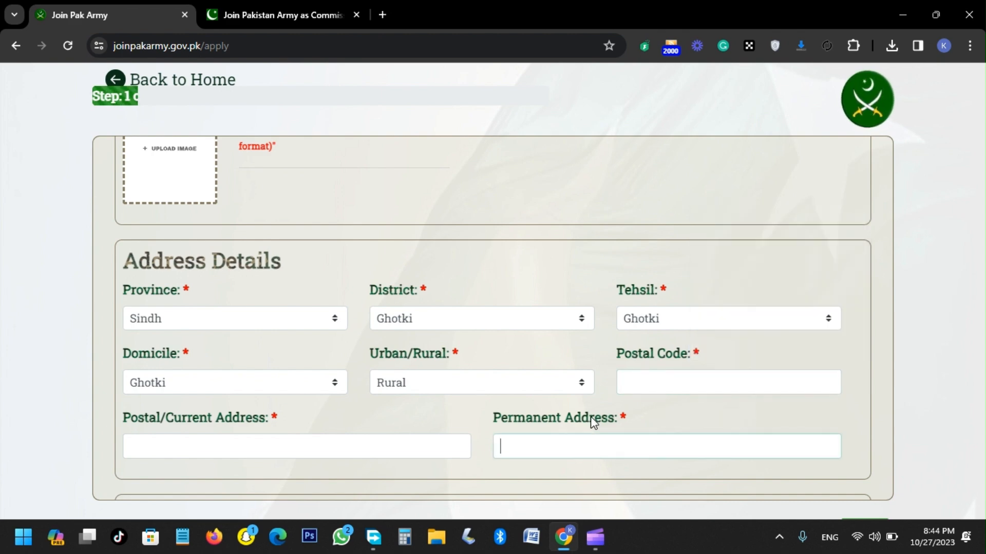
{"action": "left_click", "coordinate": [674, 380]}
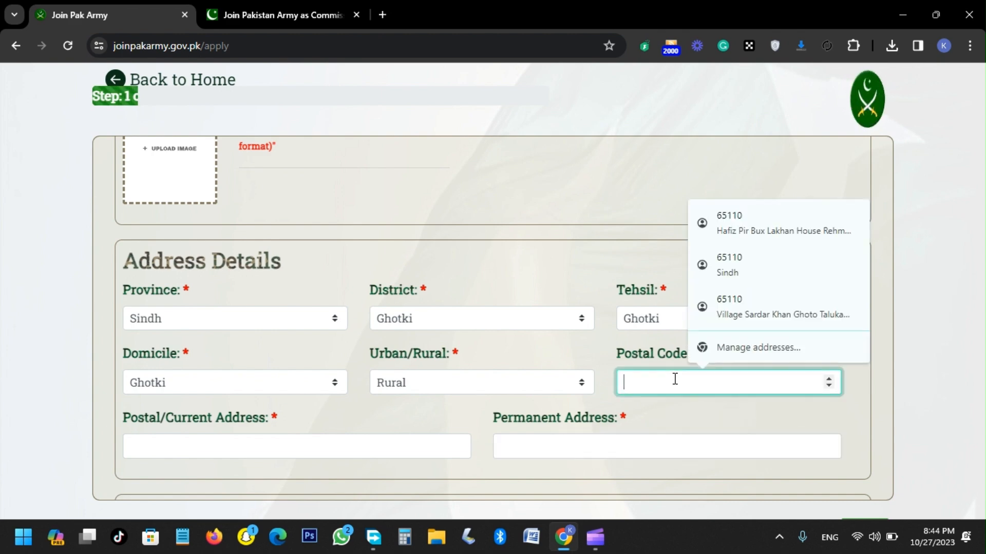
{"action": "left_click", "coordinate": [654, 414]}
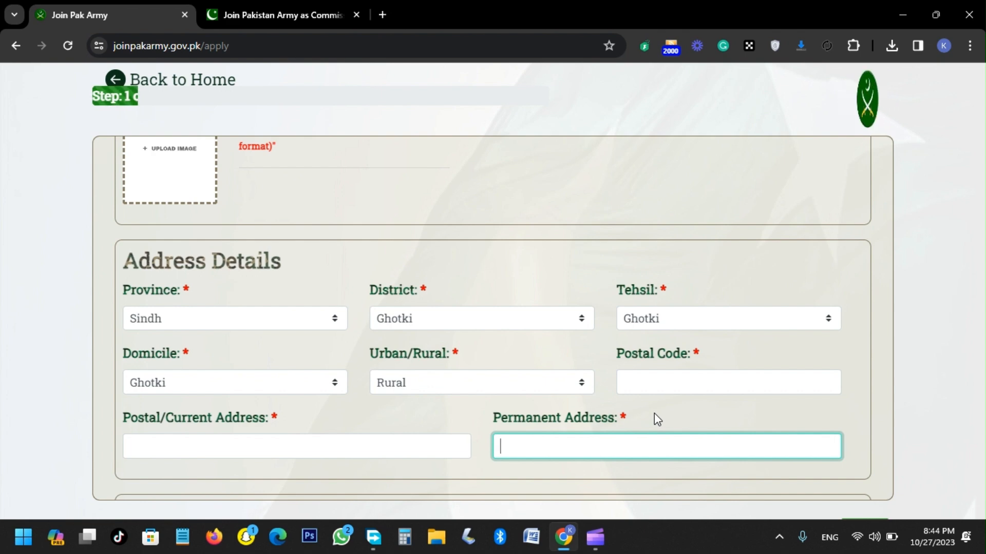
Step: Start a new education record and set its qualification type to Matric/O levels
{"action": "scroll", "coordinate": [657, 419], "scroll_direction": "down", "scroll_amount": 5}
{"action": "left_click", "coordinate": [179, 327]}
{"action": "left_click", "coordinate": [259, 190]}
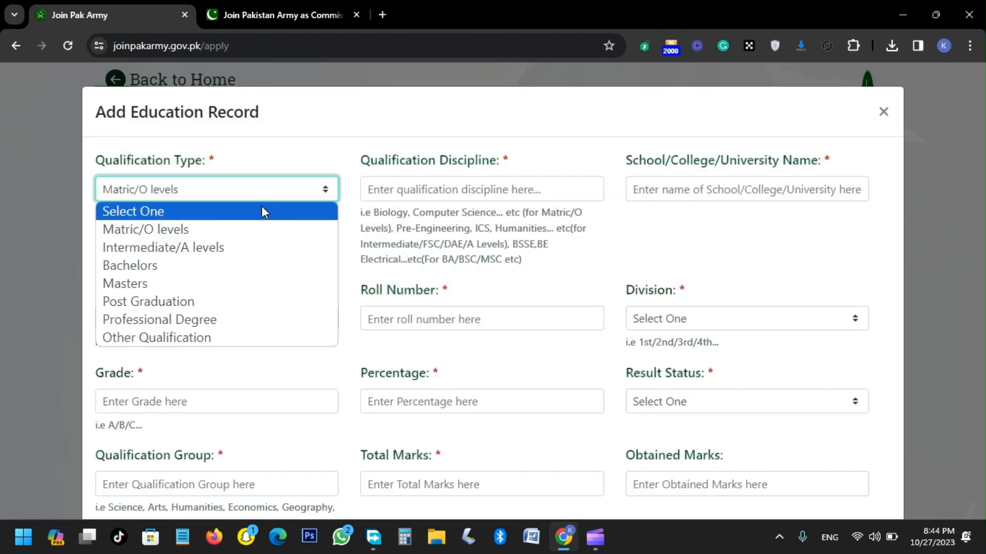
{"action": "left_click", "coordinate": [249, 234]}
Step: Examine the discipline, institution, passing year, roll number and division fields of the education record, and close it without saving
{"action": "left_click", "coordinate": [409, 189]}
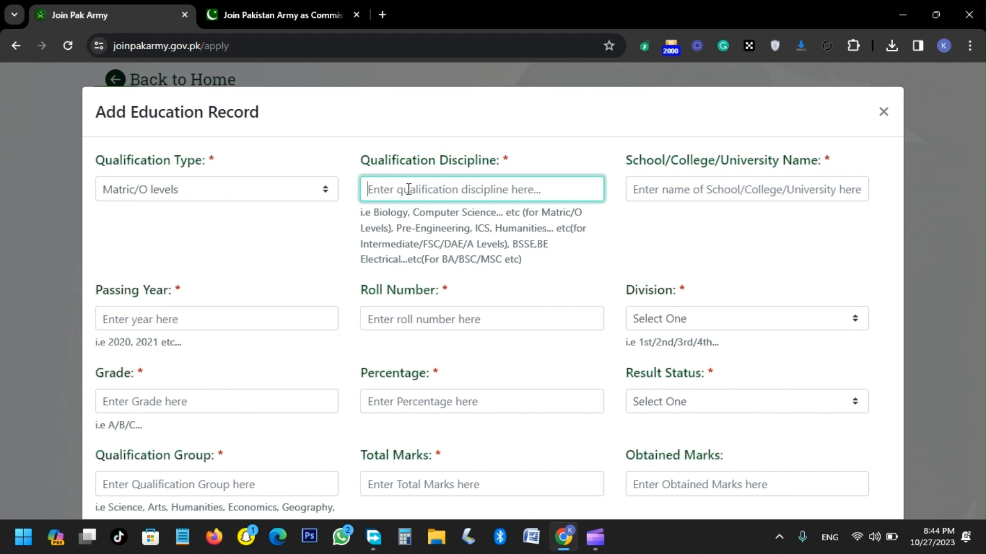
{"action": "left_click", "coordinate": [699, 191]}
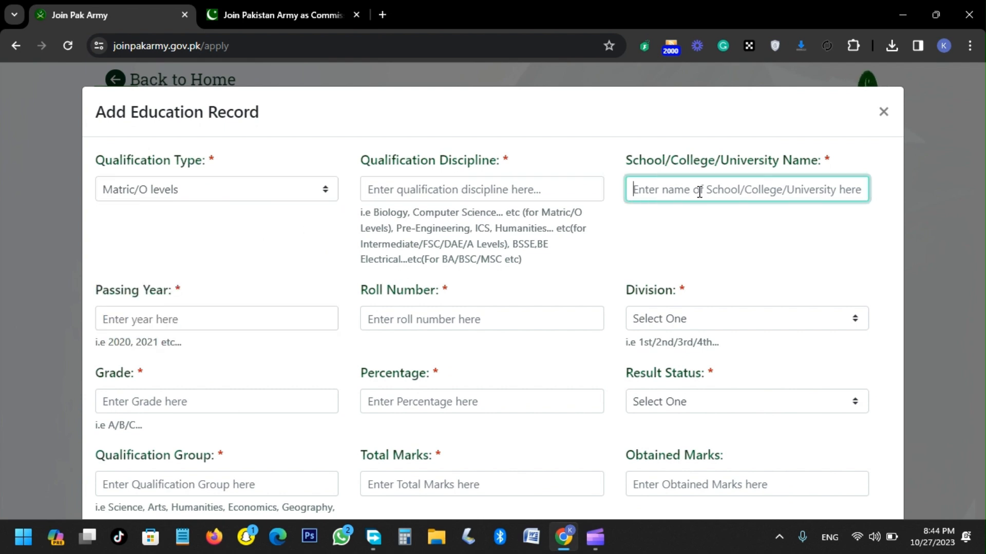
{"action": "left_click", "coordinate": [216, 324]}
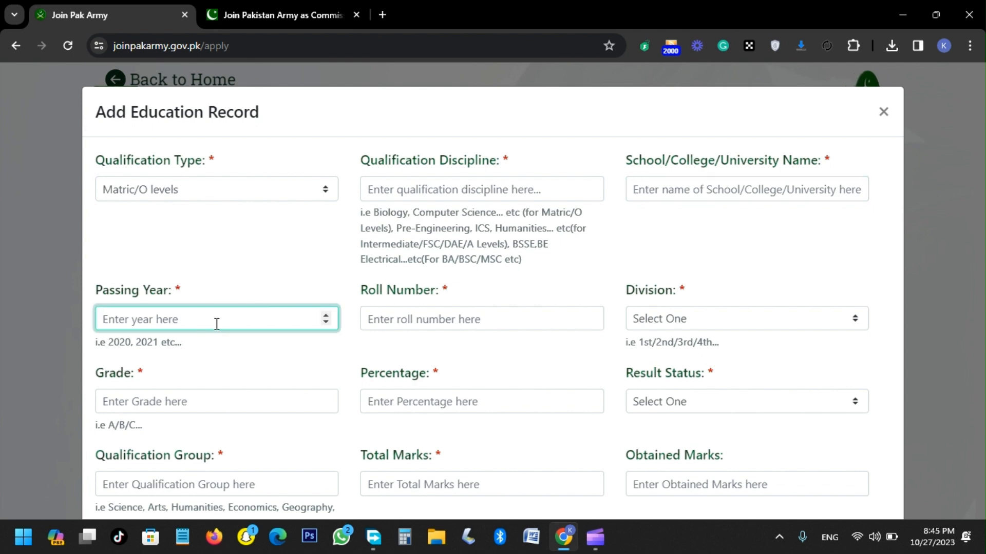
{"action": "left_click", "coordinate": [405, 326]}
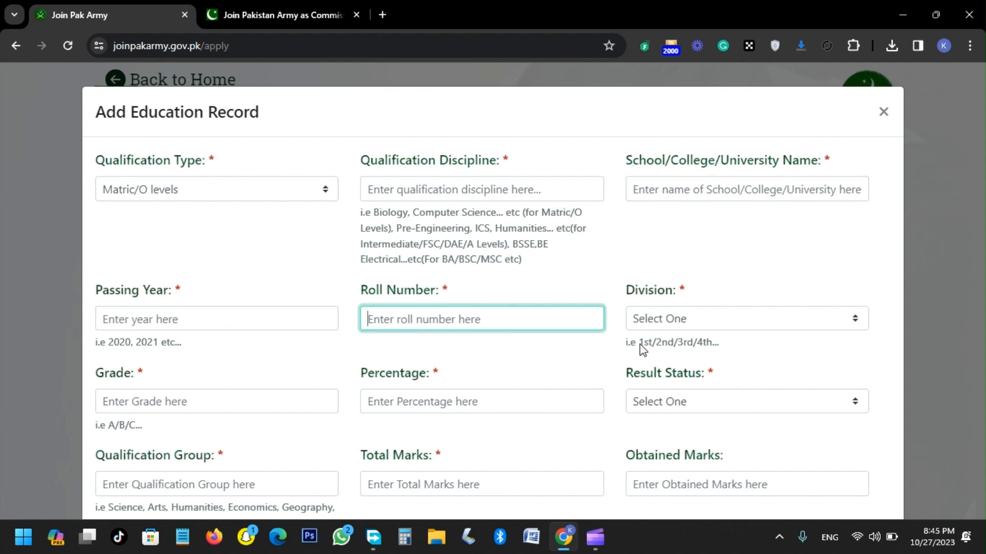
{"action": "left_click", "coordinate": [665, 328]}
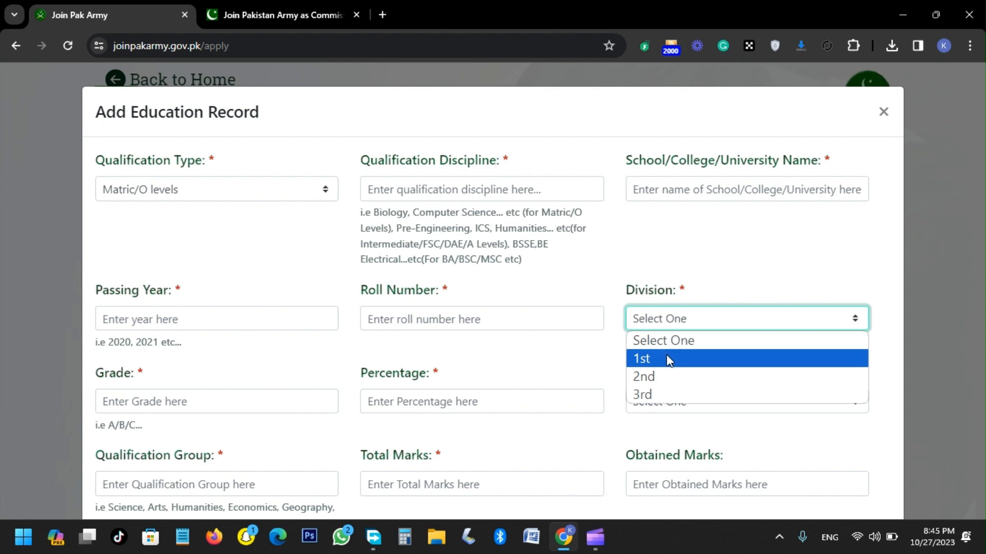
{"action": "left_click", "coordinate": [410, 347]}
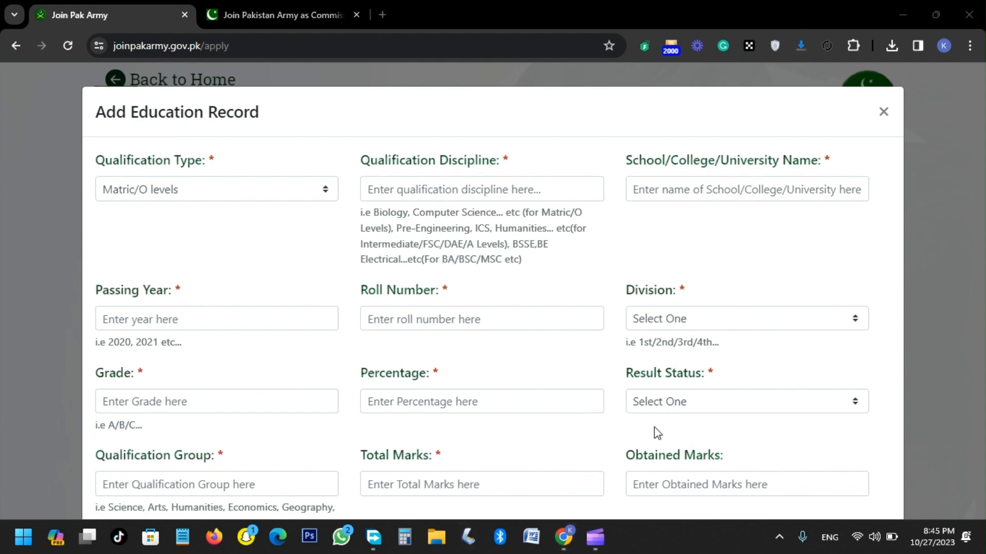
{"action": "left_click", "coordinate": [882, 111]}
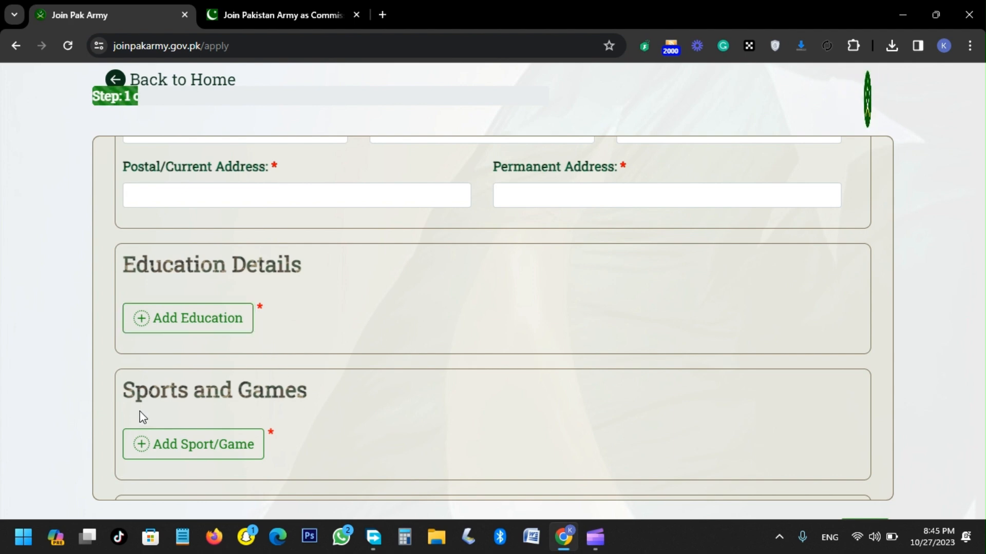
Step: Start a new sports/games record and enter Nil as the sport name
{"action": "left_click", "coordinate": [159, 442]}
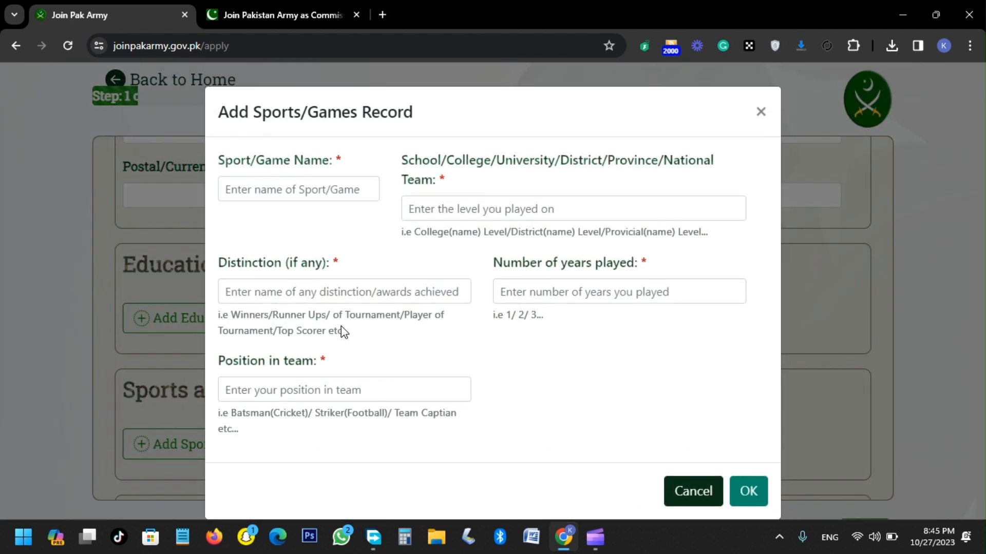
{"action": "left_click", "coordinate": [301, 190]}
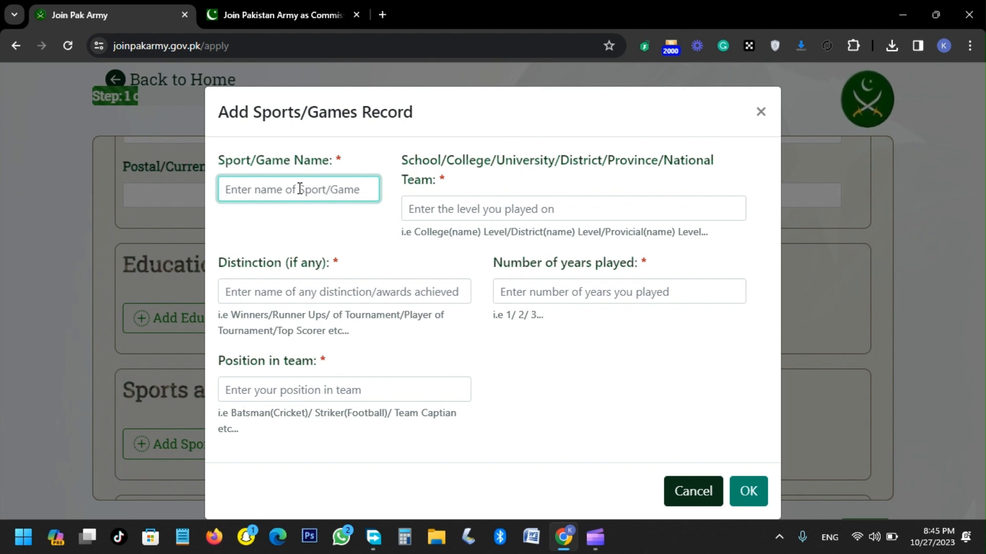
{"action": "type", "text": "Nil"}
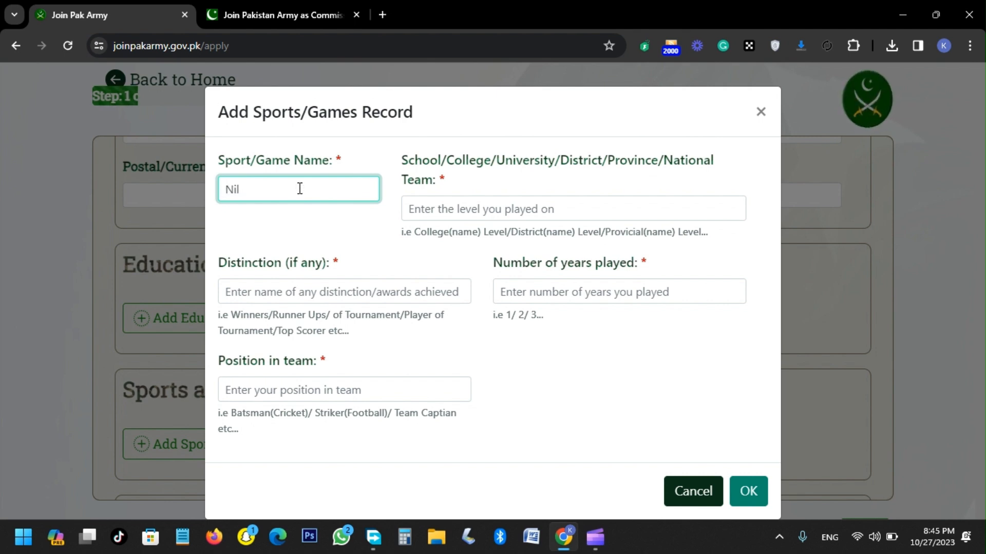
Step: Examine the nationality field and the passport number, type, date and place of issuance fields
{"action": "key", "text": "Tab"}
{"action": "key", "text": "Tab"}
{"action": "key", "text": "Tab"}
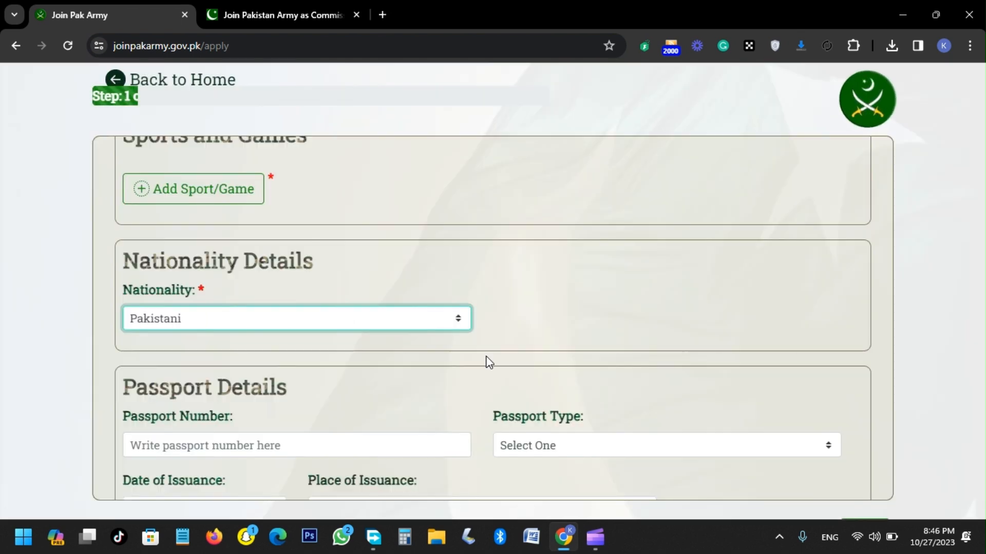
{"action": "key", "text": "Tab"}
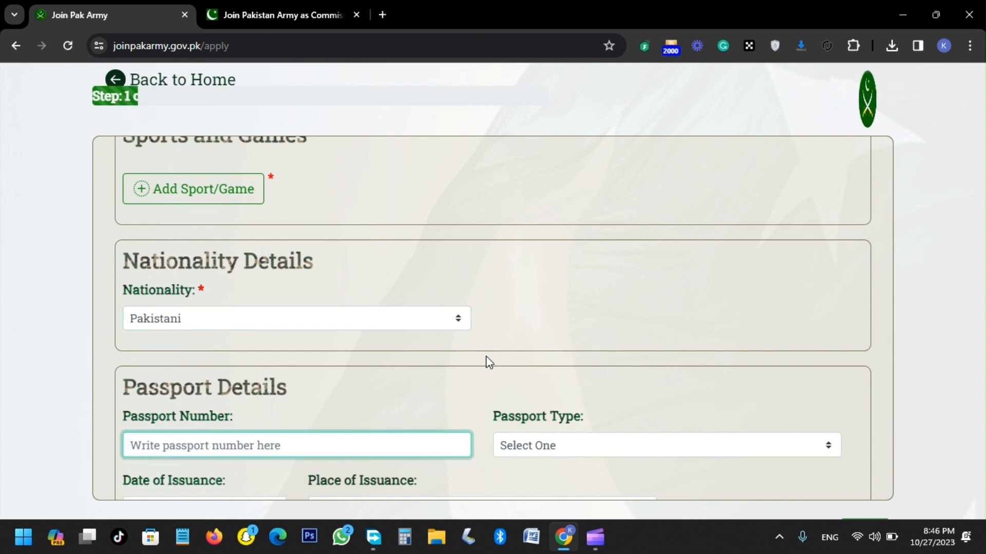
{"action": "key", "text": "Tab"}
{"action": "key", "text": "Tab"}
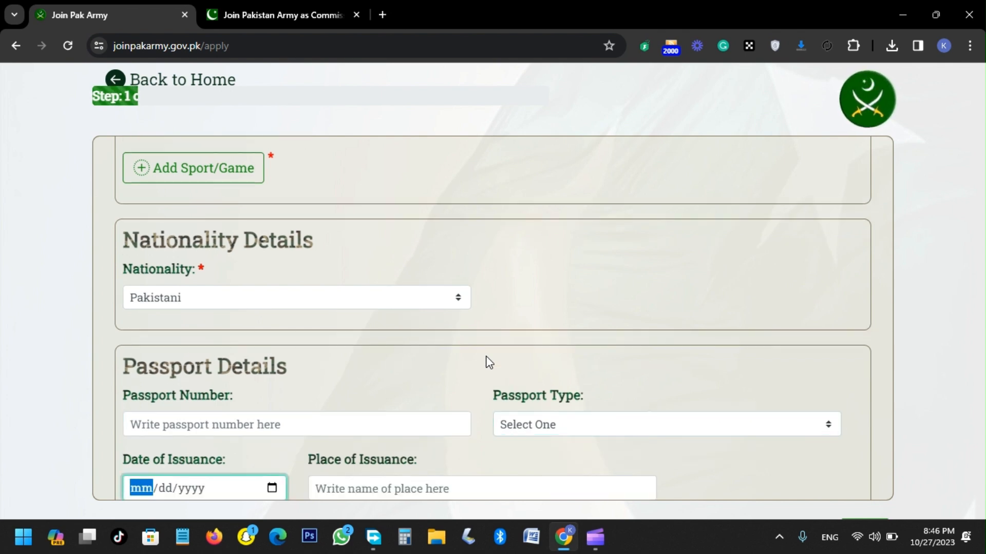
{"action": "key", "text": "Tab"}
{"action": "key", "text": "Tab"}
{"action": "key", "text": "Tab"}
{"action": "key", "text": "Tab"}
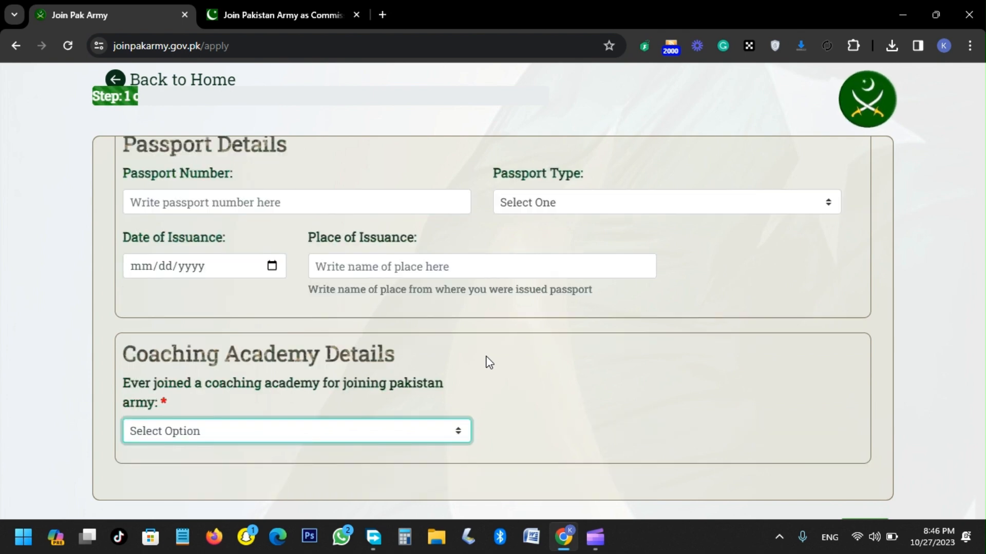
Step: Answer NO to having joined a coaching academy and proceed to the Family Information step
{"action": "key", "text": "space"}
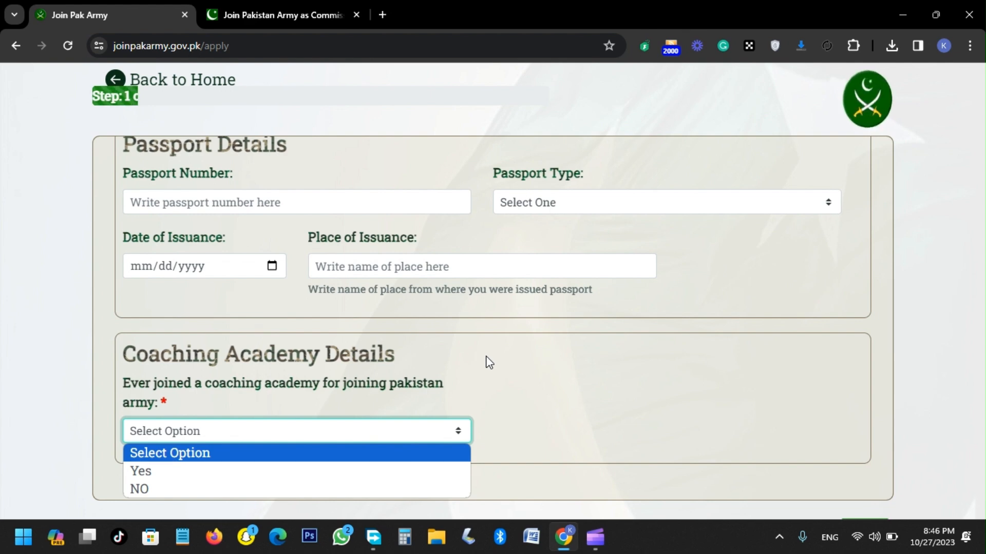
{"action": "key", "text": "Down"}
{"action": "key", "text": "Down"}
{"action": "key", "text": "Tab"}
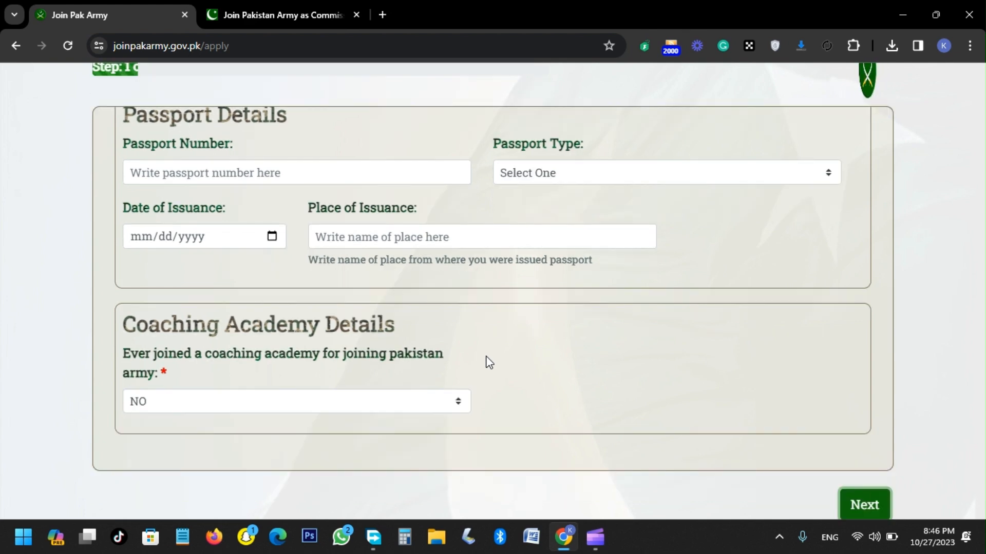
{"action": "key", "text": "Return"}
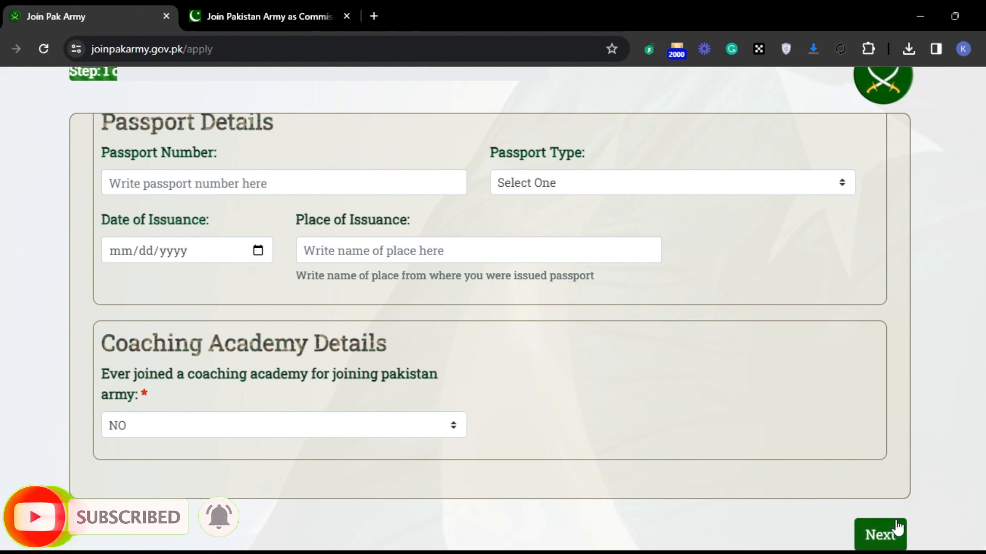
{"action": "left_click", "coordinate": [879, 528]}
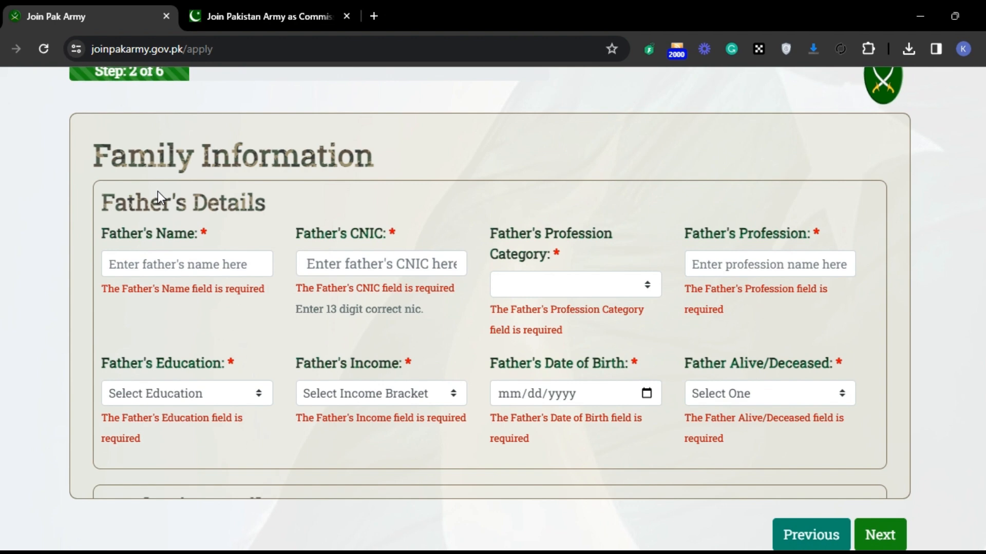
Step: Set the father's profession category to Bussinessman in the father's details
{"action": "key", "text": "Tab"}
{"action": "key", "text": "Tab"}
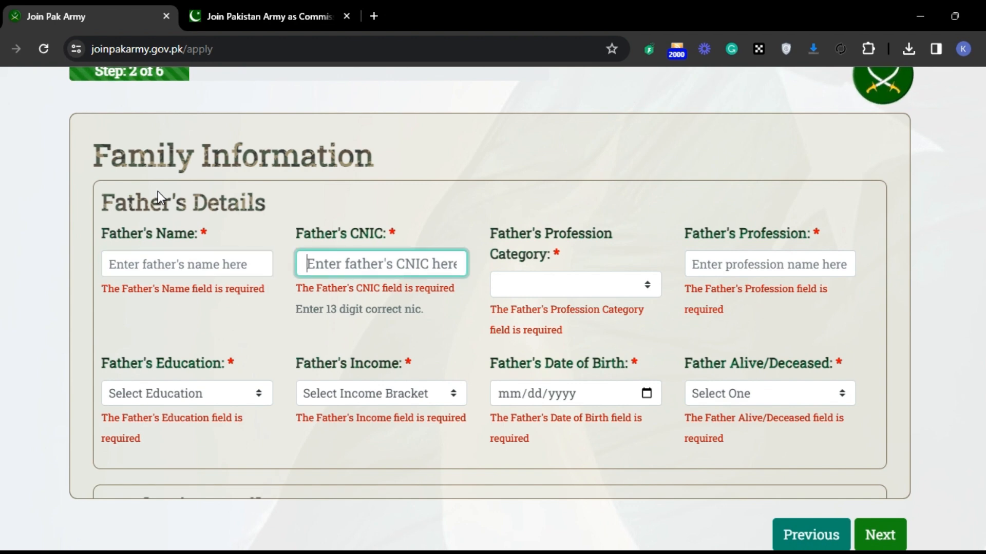
{"action": "key", "text": "shift+Tab"}
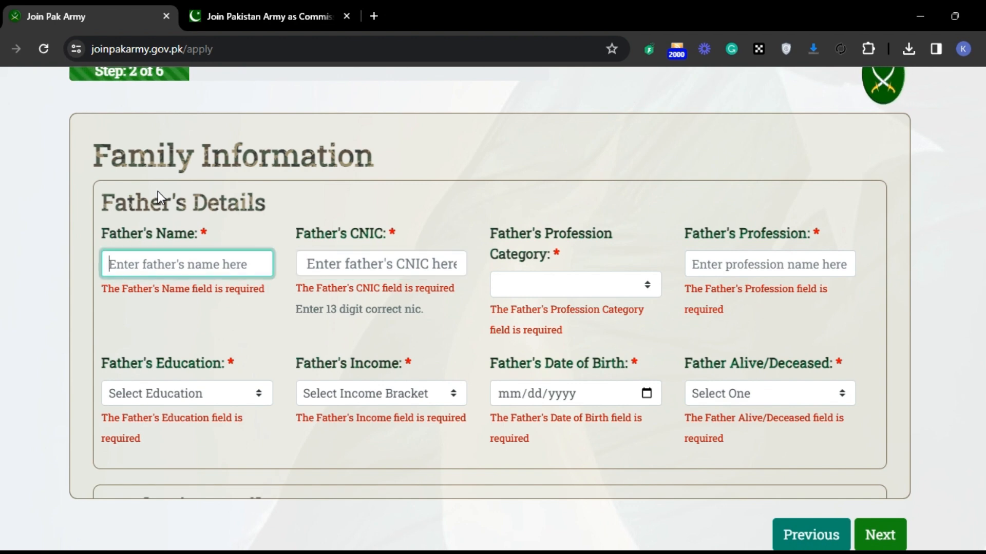
{"action": "left_click", "coordinate": [567, 288]}
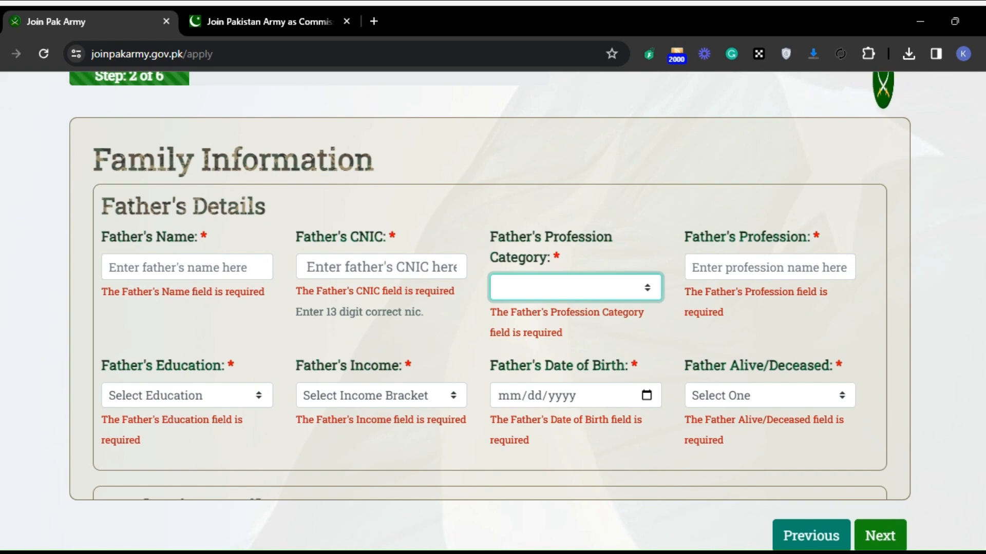
{"action": "left_click", "coordinate": [709, 267]}
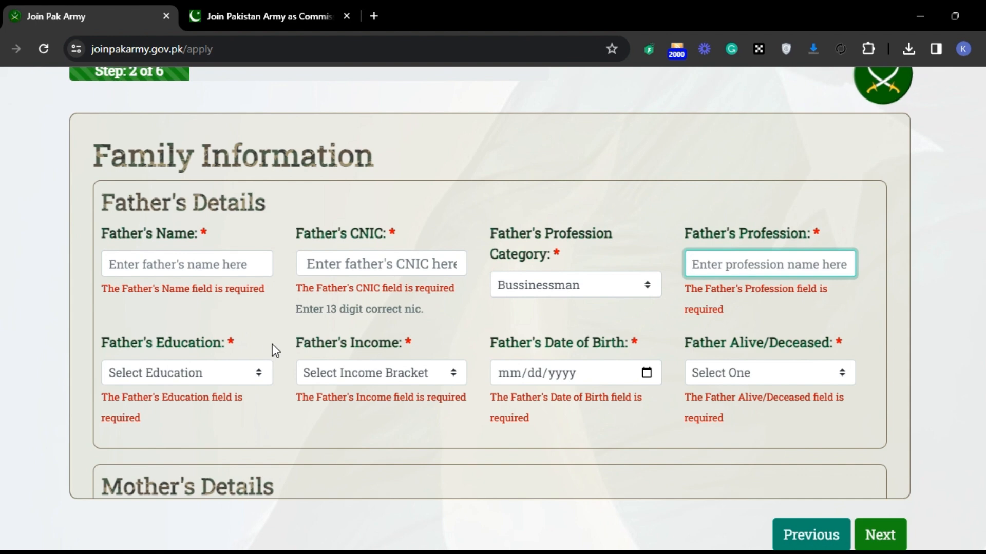
Step: Set the father's education to Matric and the father's income to Less than 50k
{"action": "left_click", "coordinate": [198, 371]}
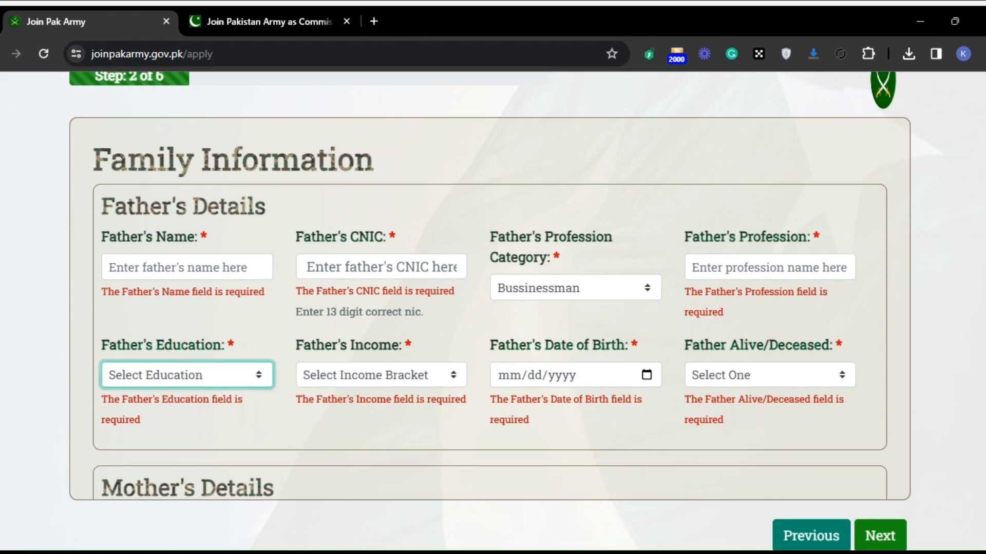
{"action": "left_click", "coordinate": [202, 450]}
{"action": "left_click", "coordinate": [381, 381]}
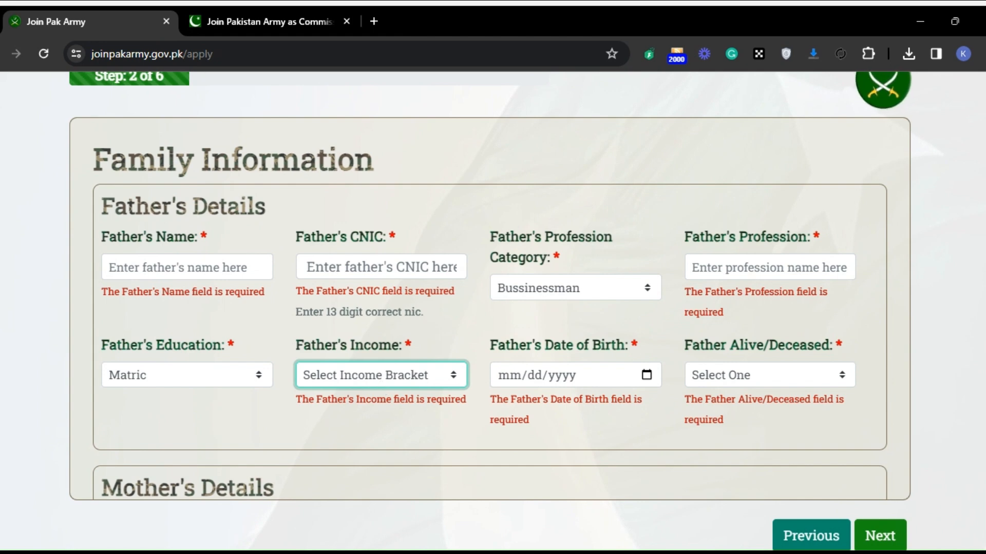
{"action": "left_click", "coordinate": [413, 223]}
{"action": "left_click", "coordinate": [396, 382]}
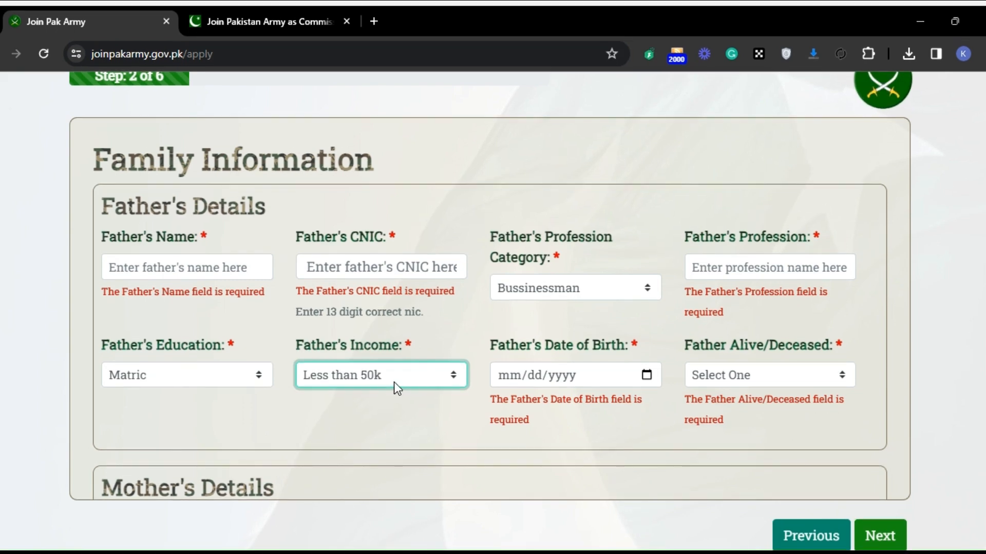
Step: Mark the father as Alive in the father's details
{"action": "left_click", "coordinate": [615, 393]}
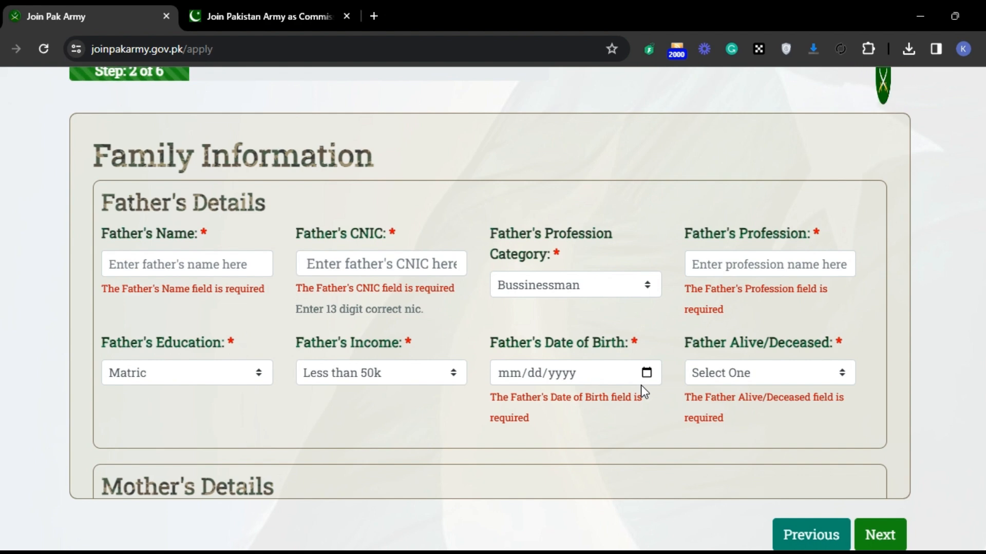
{"action": "left_click", "coordinate": [752, 373]}
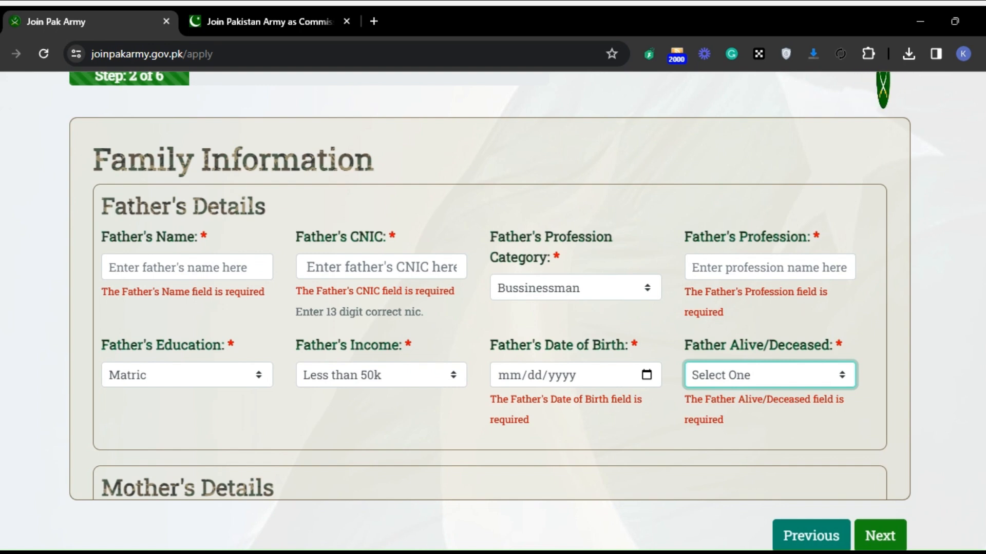
{"action": "left_click", "coordinate": [734, 430]}
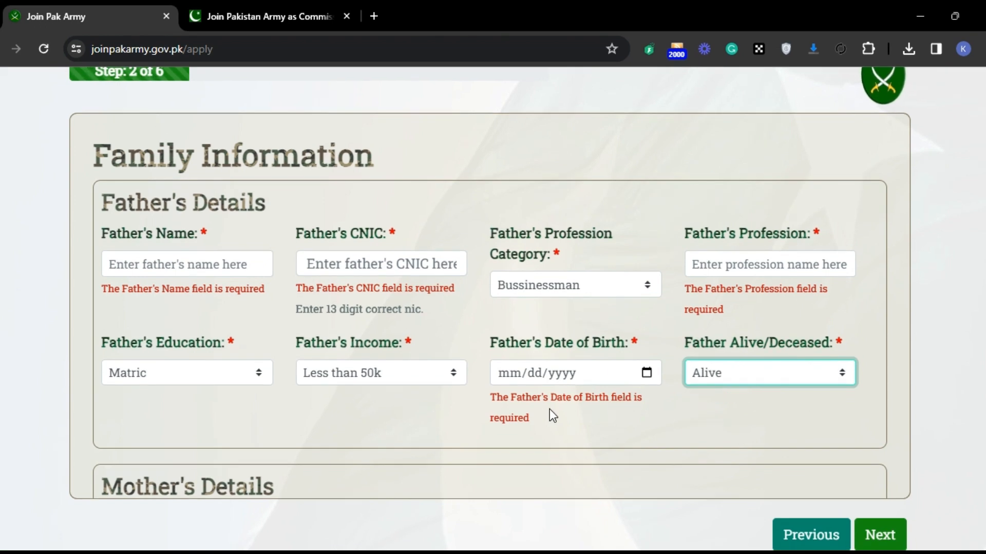
Step: In the mother's details, set the profession category to House Wife and the education to Matric
{"action": "key", "text": "Tab"}
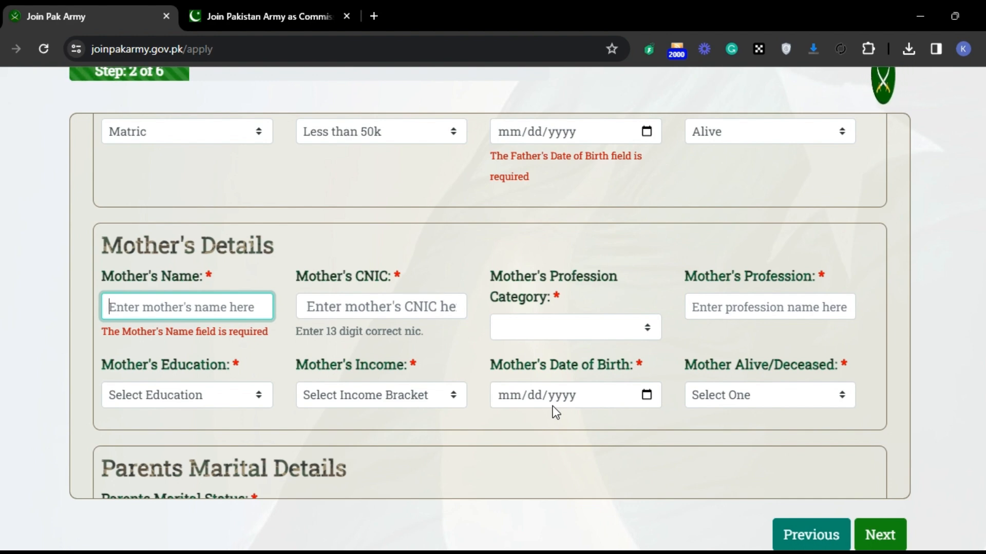
{"action": "left_click", "coordinate": [408, 313]}
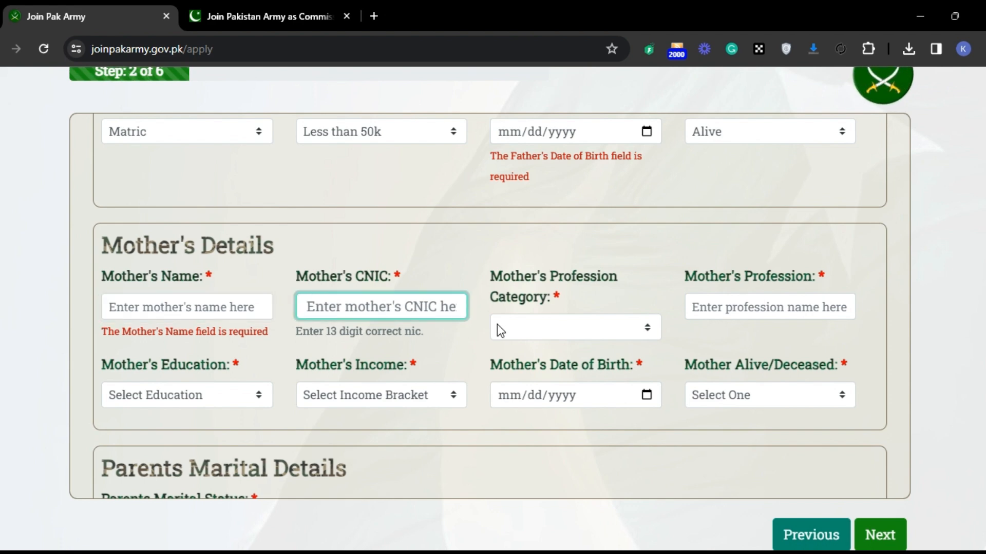
{"action": "left_click", "coordinate": [549, 328]}
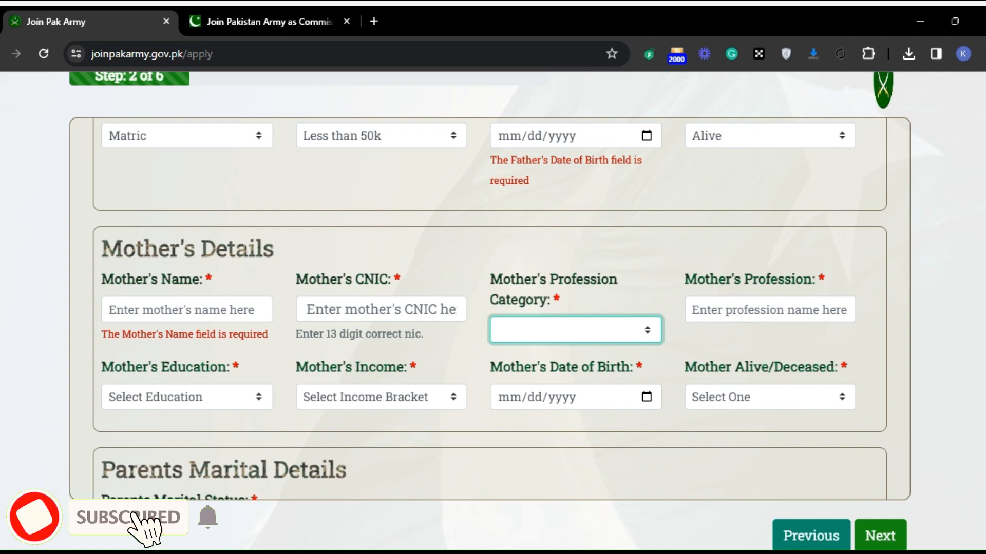
{"action": "left_click", "coordinate": [579, 58]}
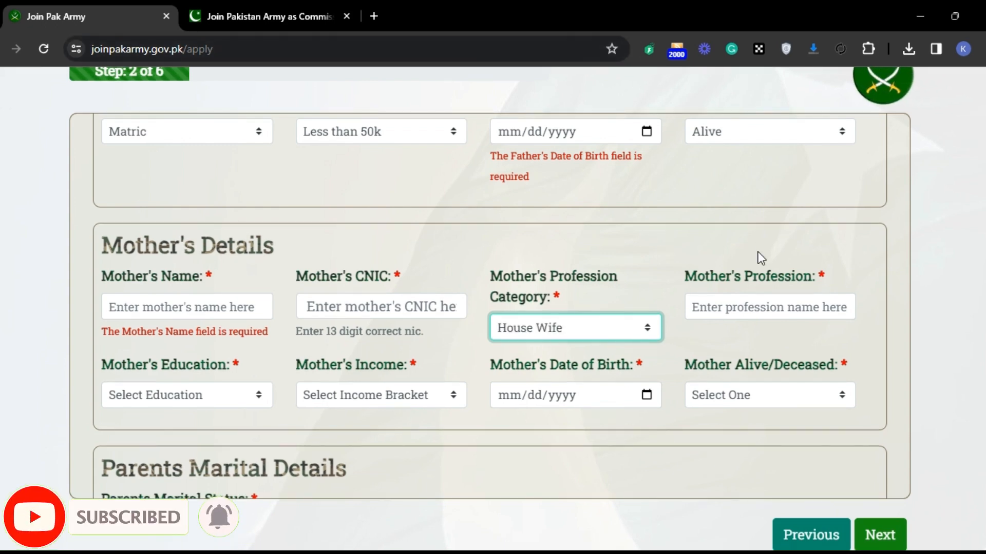
{"action": "left_click", "coordinate": [736, 314]}
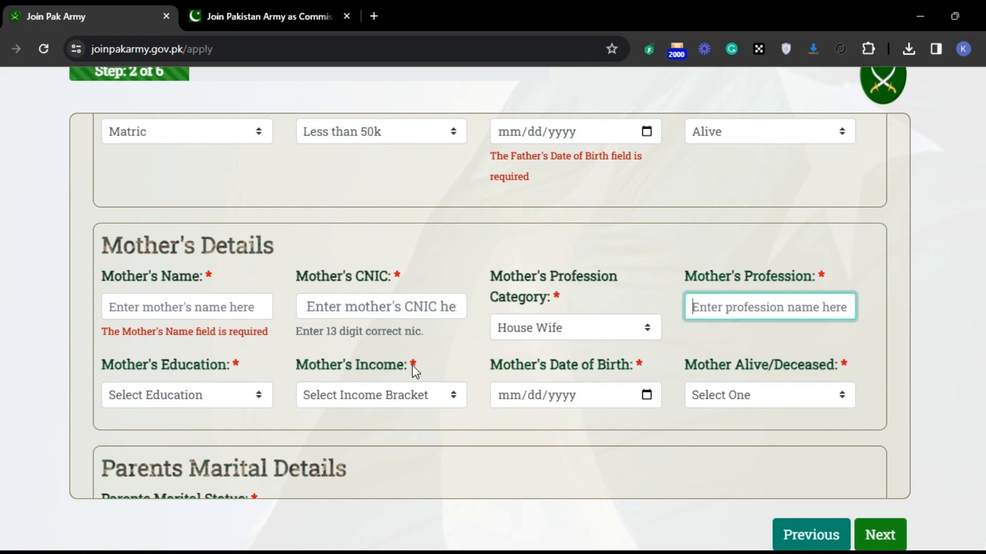
{"action": "left_click", "coordinate": [227, 402]}
{"action": "left_click", "coordinate": [171, 295]}
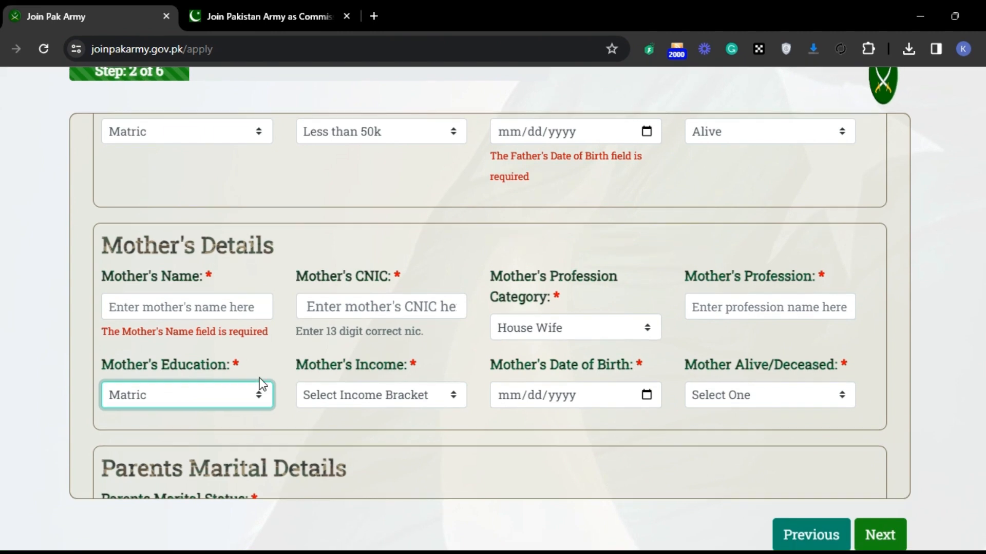
Step: Mark the mother as Alive in the mother's details
{"action": "left_click", "coordinate": [390, 397]}
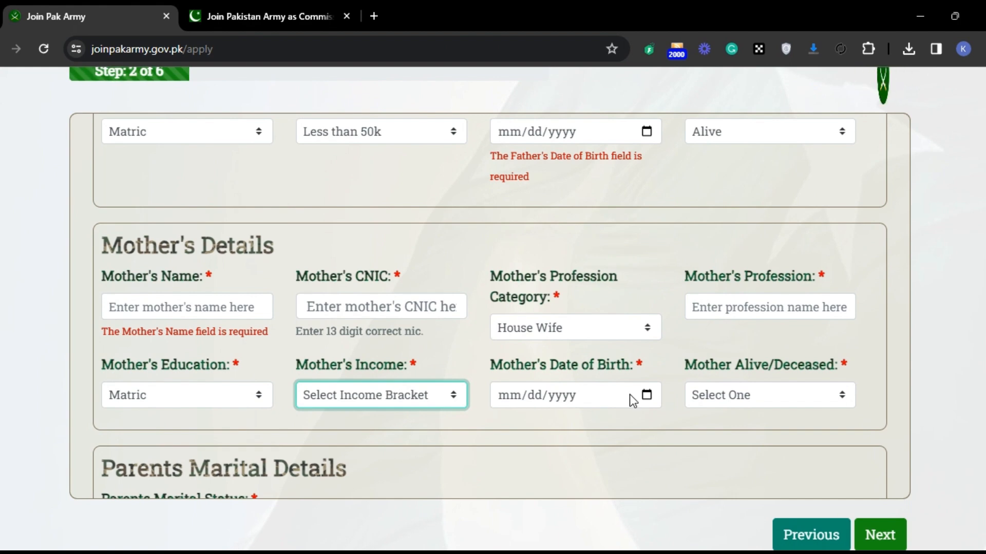
{"action": "left_click", "coordinate": [722, 394]}
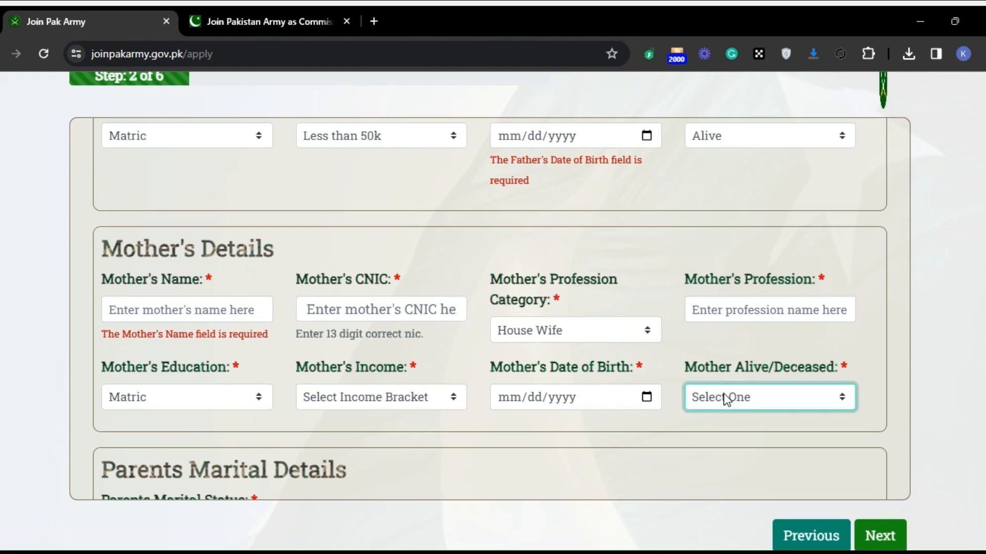
{"action": "left_click", "coordinate": [711, 434]}
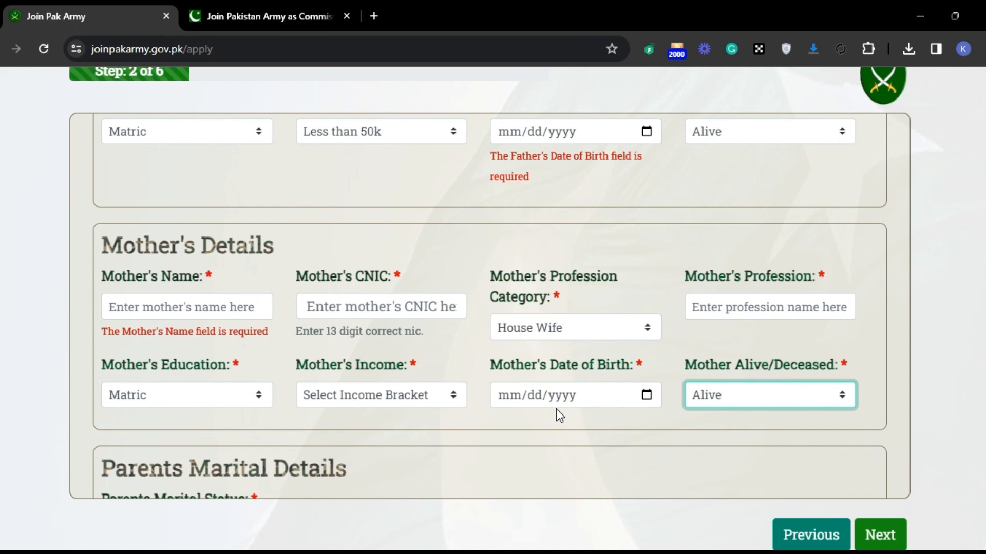
Step: Set the parents' marital status to Married
{"action": "key", "text": "Tab"}
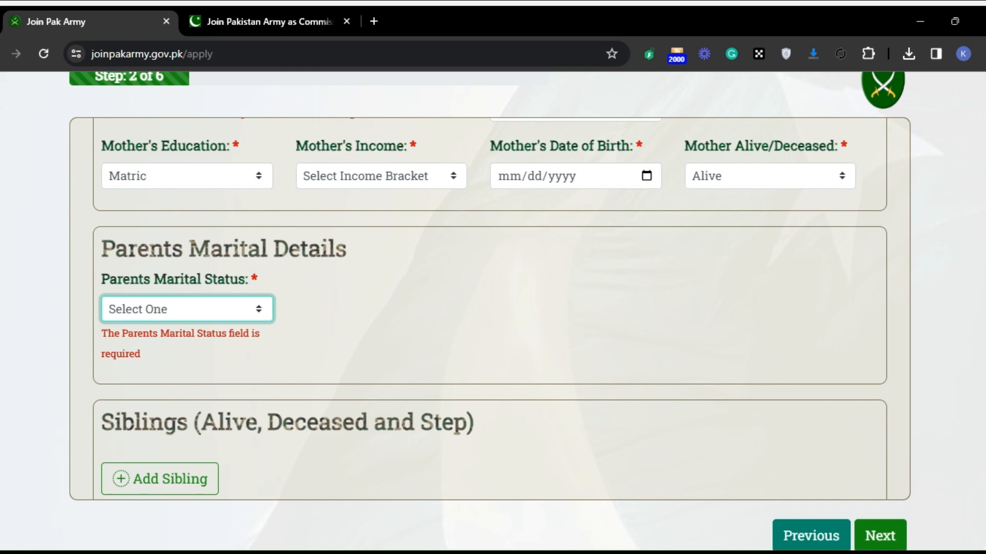
{"action": "left_click", "coordinate": [188, 354]}
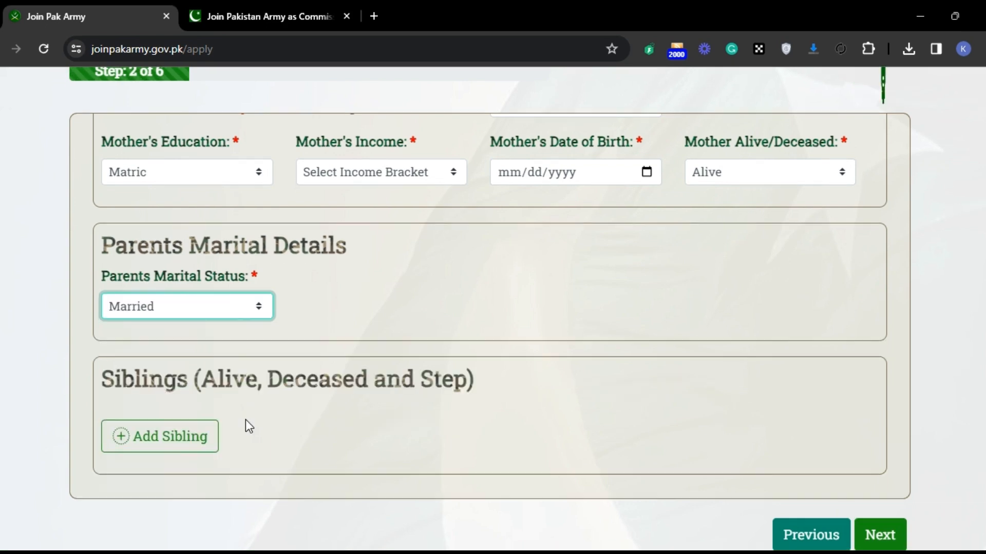
{"action": "left_click", "coordinate": [107, 391]}
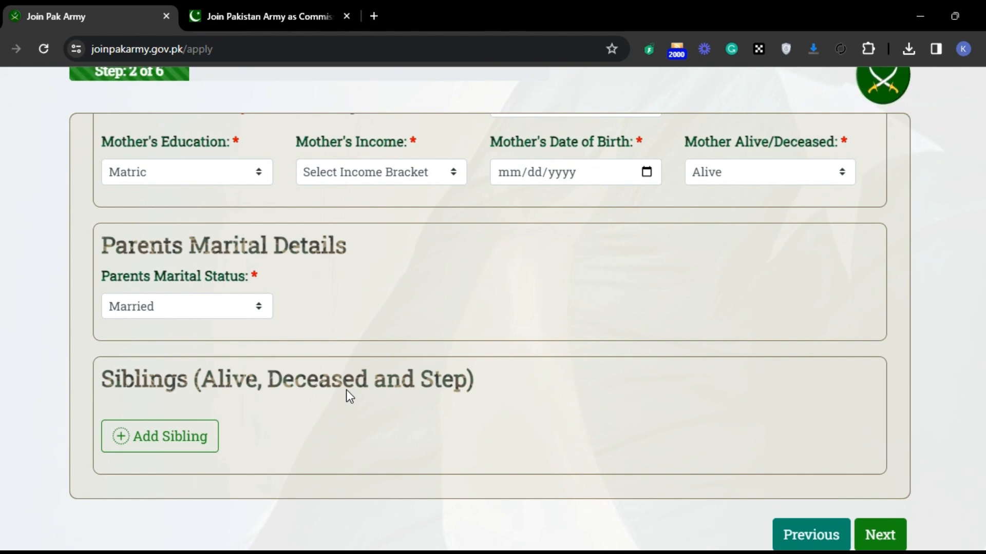
Step: Leave the siblings section without an entry and continue to the Misc Information page of the application form
{"action": "key", "text": "Tab"}
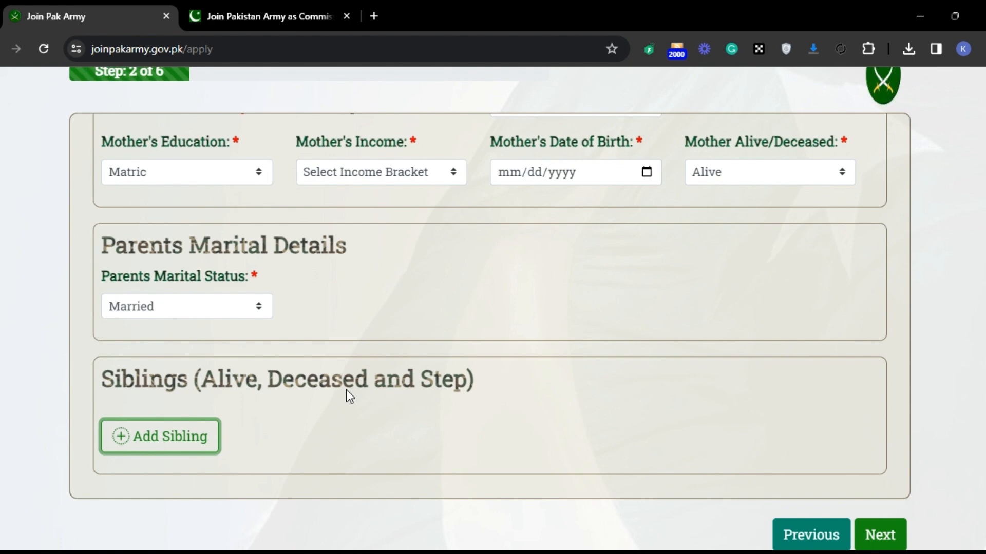
{"action": "key", "text": "Tab"}
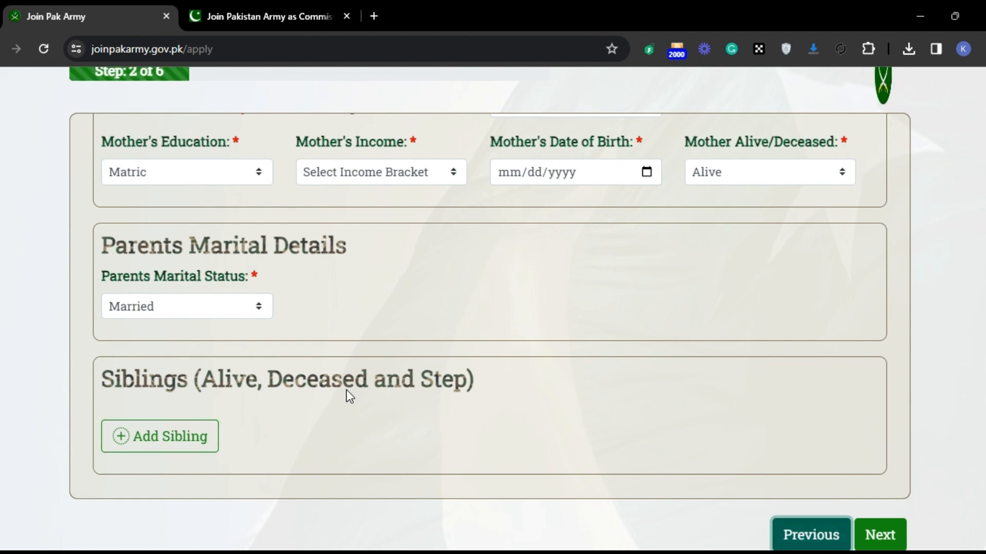
{"action": "key", "text": "Tab"}
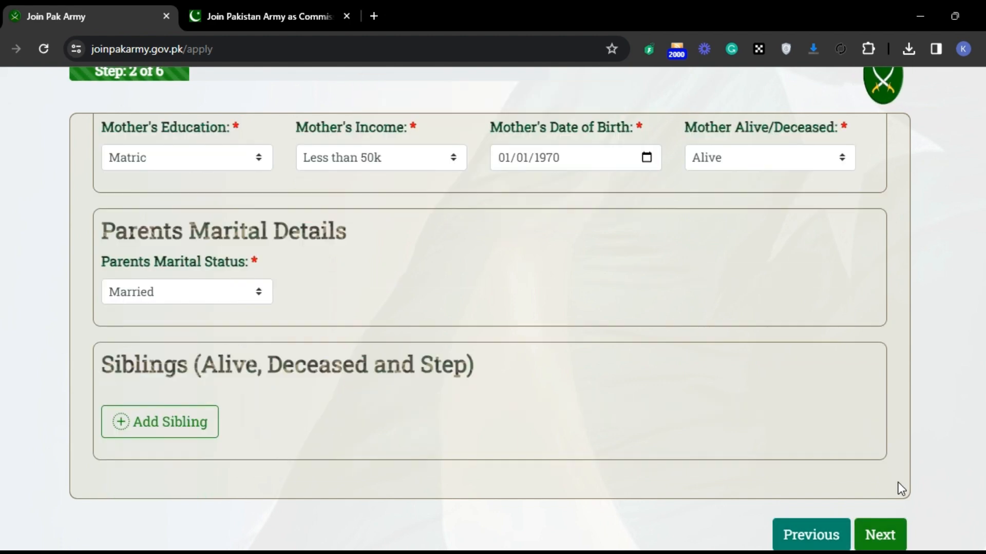
{"action": "left_click", "coordinate": [889, 535]}
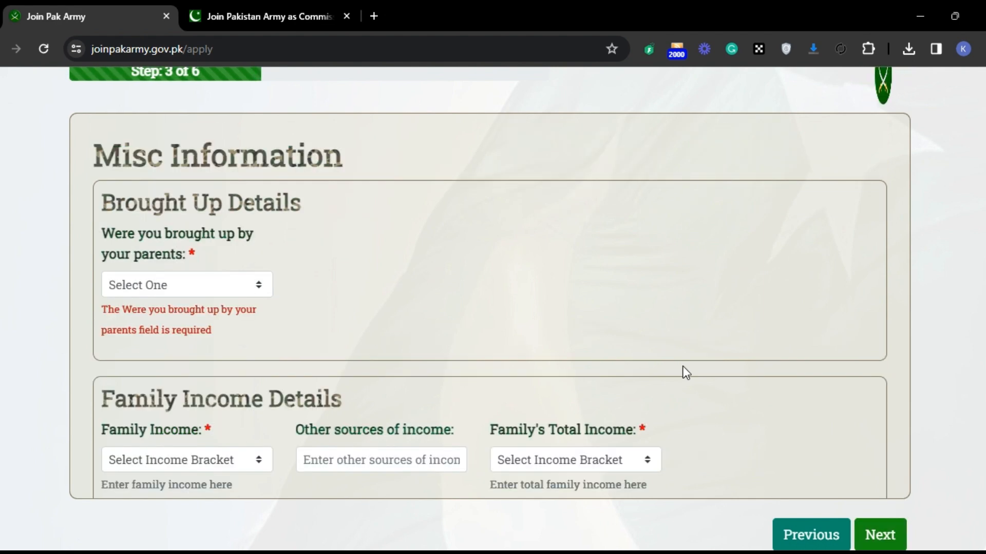
Step: Answer YES to the question about being brought up by your parents
{"action": "left_click", "coordinate": [217, 285]}
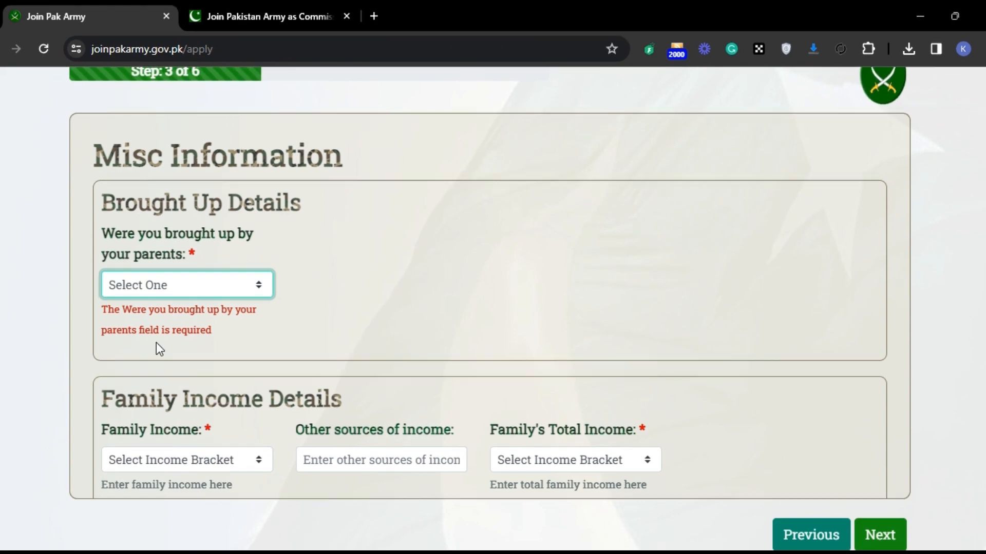
{"action": "left_click", "coordinate": [176, 288]}
{"action": "left_click", "coordinate": [220, 331]}
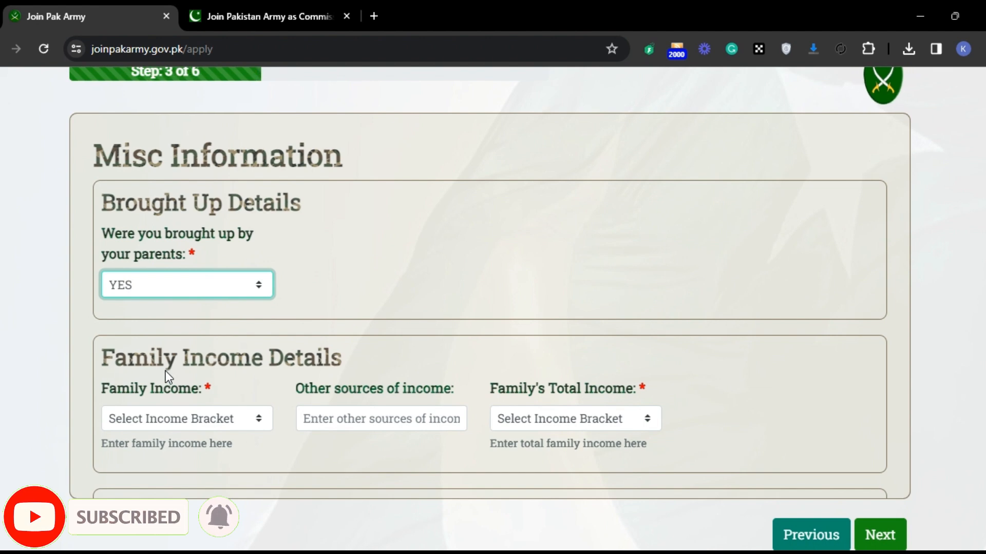
{"action": "left_click", "coordinate": [365, 304]}
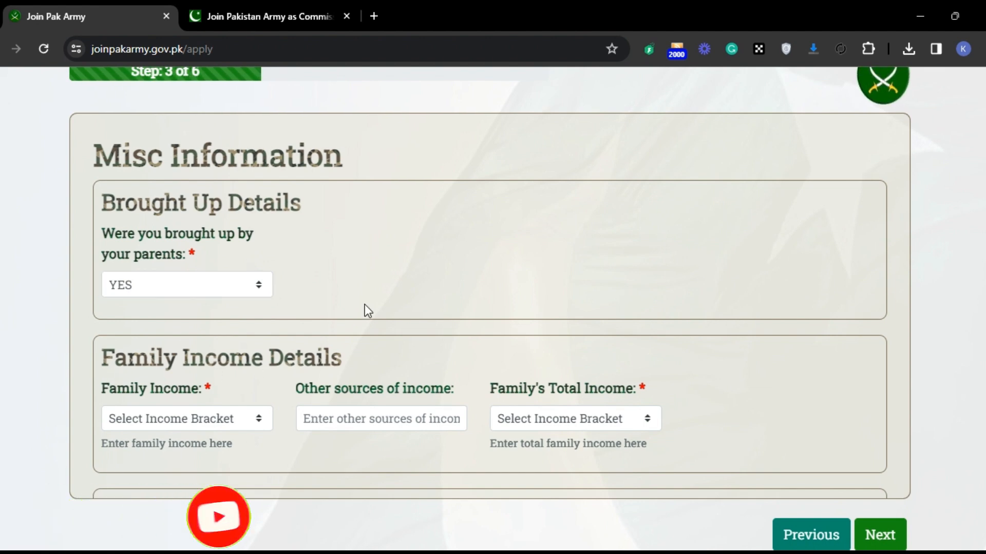
Step: Set both the family income and the family's total income to Less than 50k, leaving other sources of income blank
{"action": "left_click", "coordinate": [200, 413]}
{"action": "left_click", "coordinate": [205, 457]}
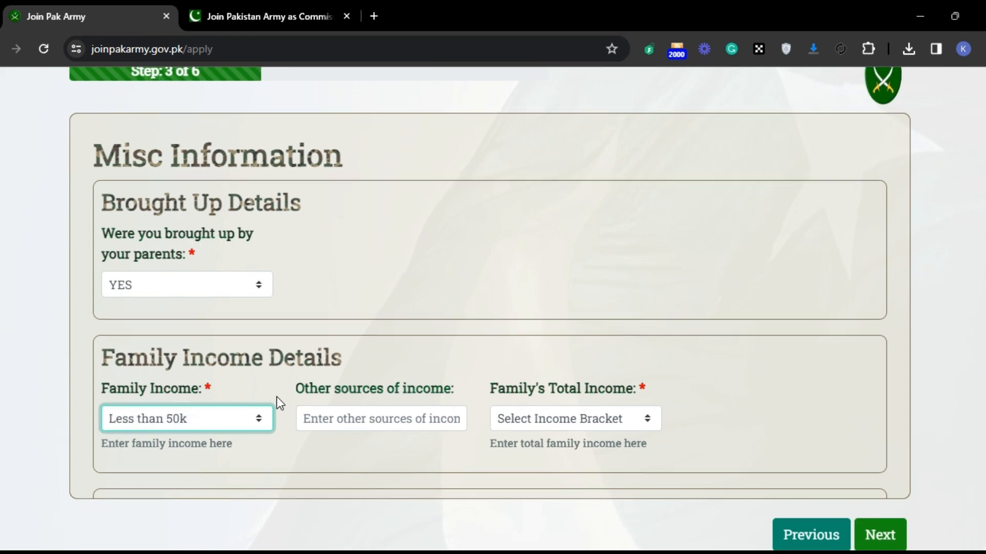
{"action": "left_click", "coordinate": [354, 420]}
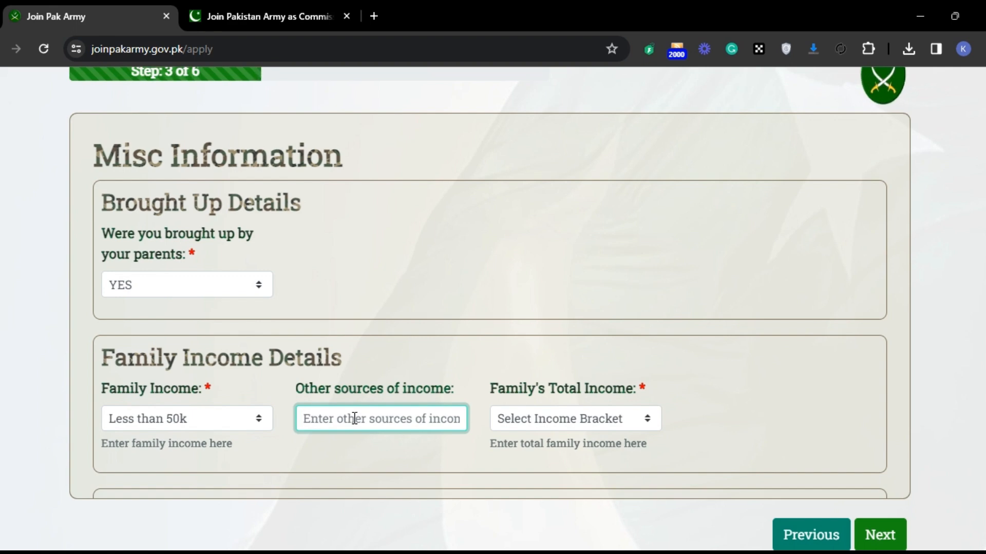
{"action": "left_click", "coordinate": [537, 418]}
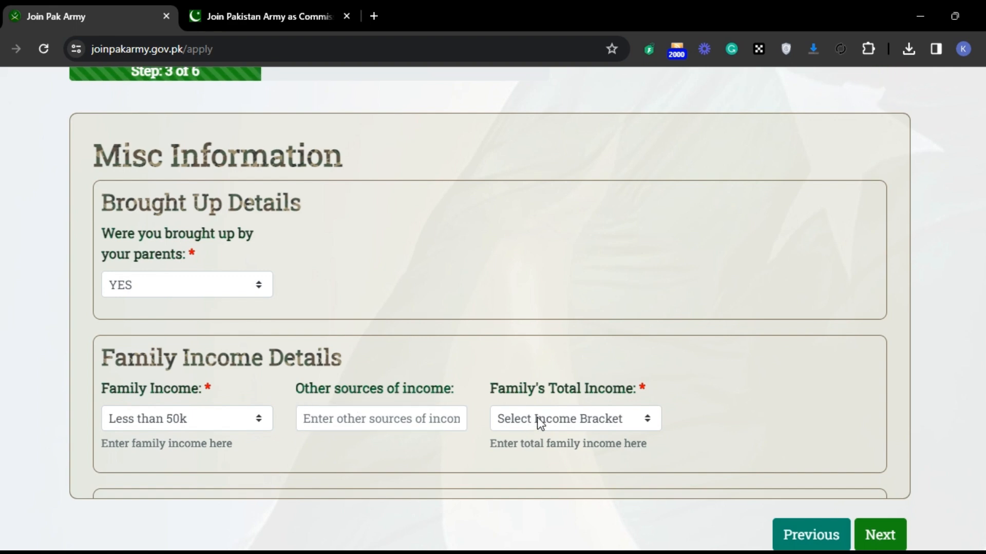
{"action": "left_click", "coordinate": [600, 270]}
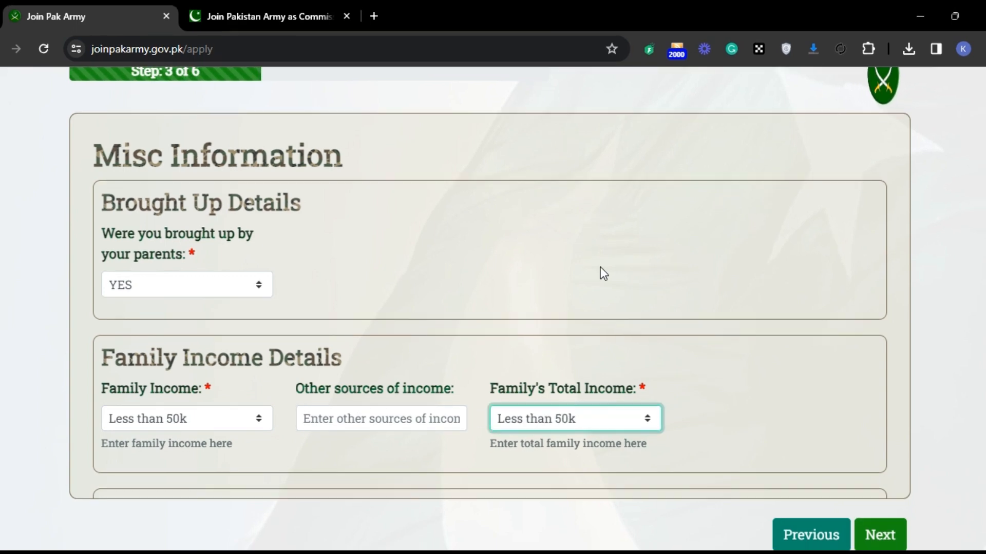
{"action": "left_click", "coordinate": [350, 421]}
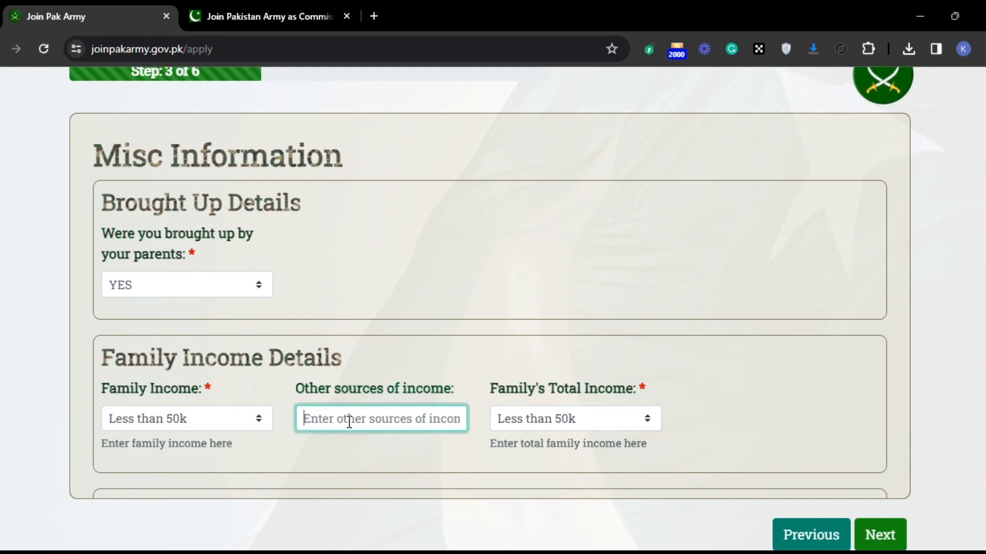
Step: Start a new property record and set its property type to Residential
{"action": "key", "text": "Tab"}
{"action": "key", "text": "Tab"}
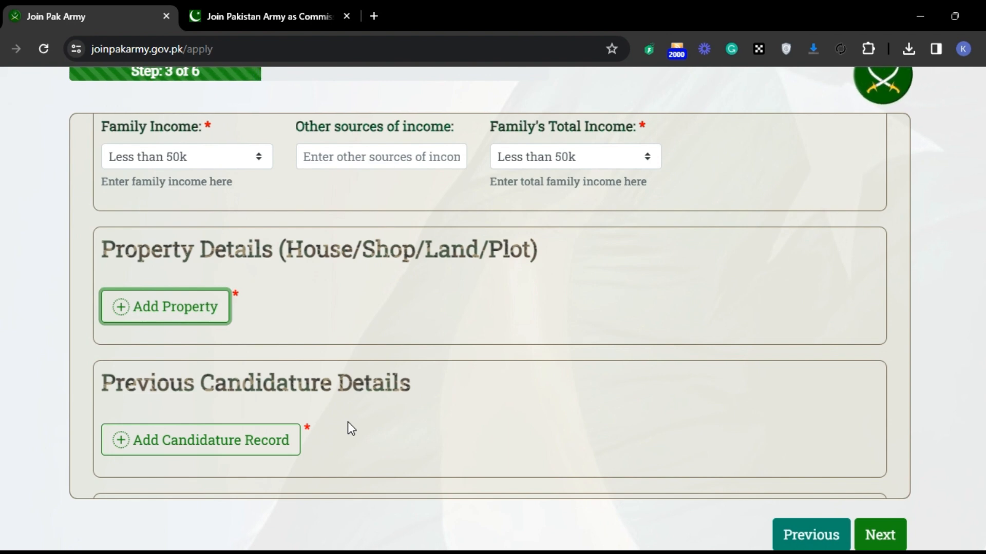
{"action": "key", "text": "Return"}
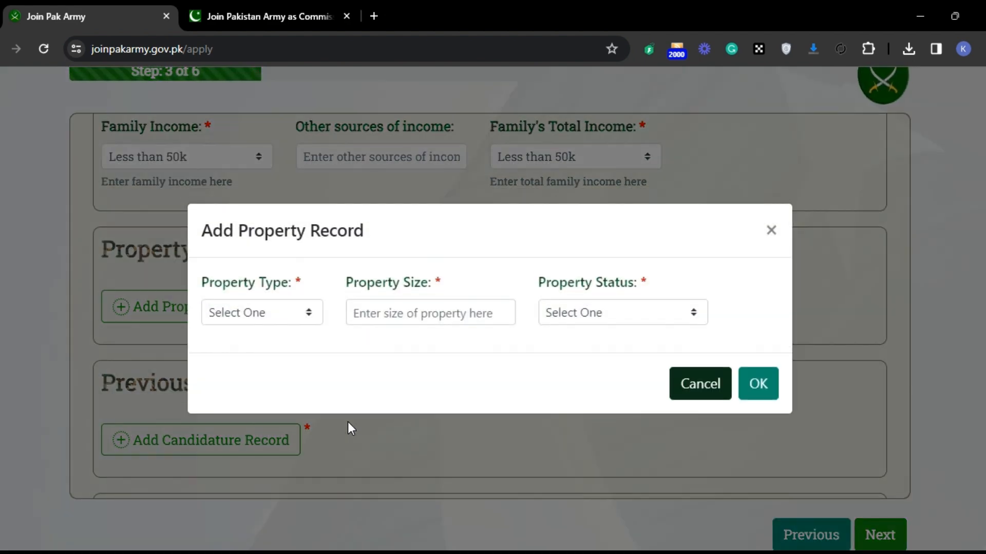
{"action": "left_click", "coordinate": [264, 315]}
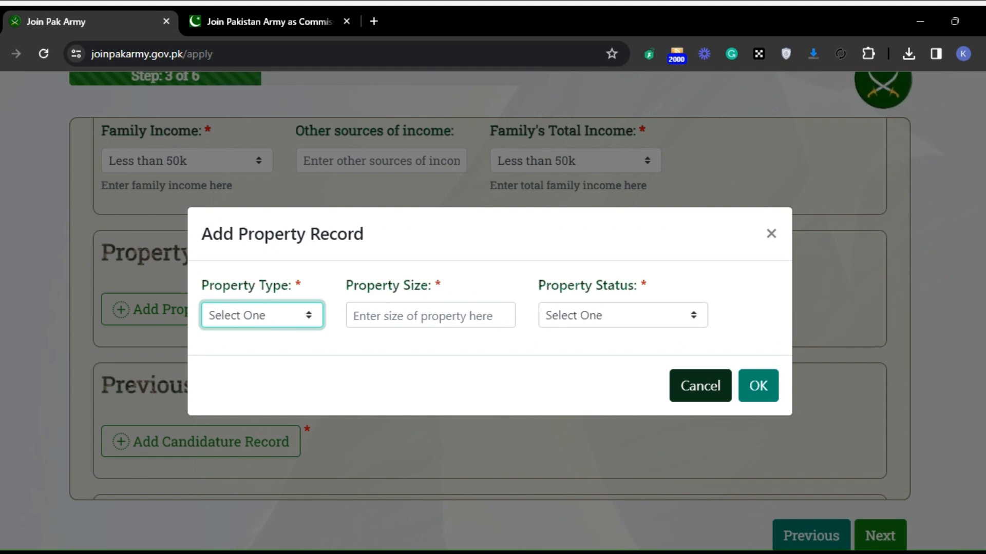
{"action": "left_click", "coordinate": [279, 356]}
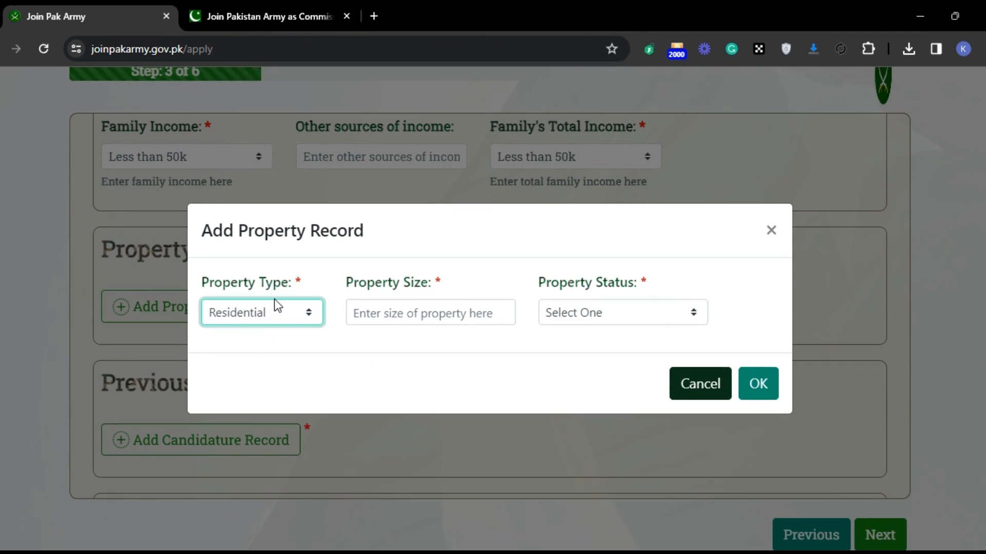
{"action": "left_click", "coordinate": [257, 400]}
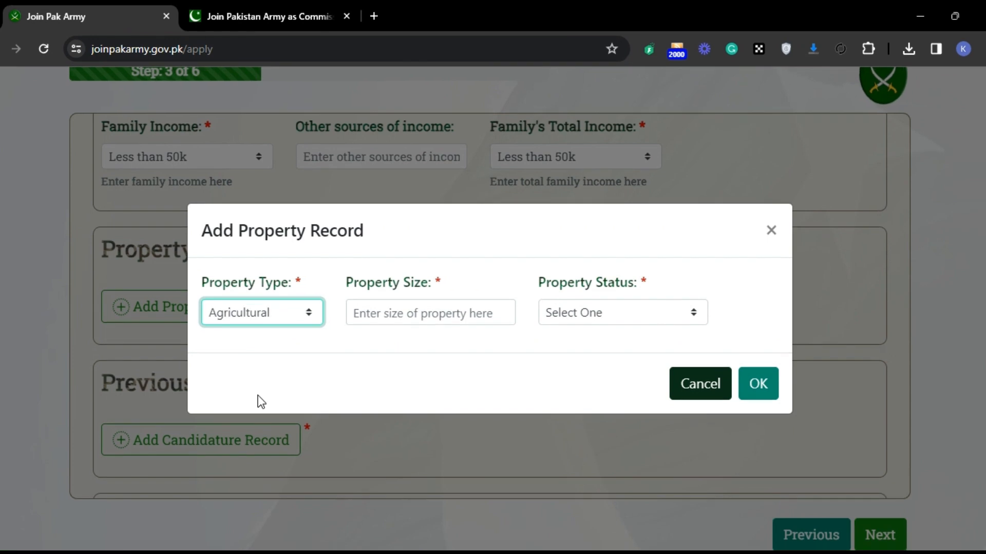
{"action": "left_click", "coordinate": [265, 313]}
{"action": "left_click", "coordinate": [267, 354]}
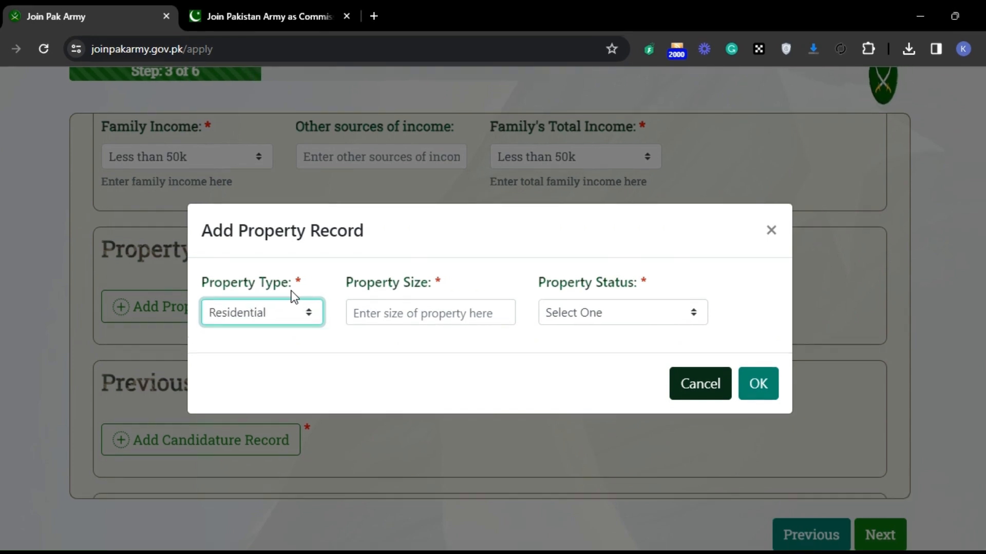
{"action": "left_click", "coordinate": [277, 308]}
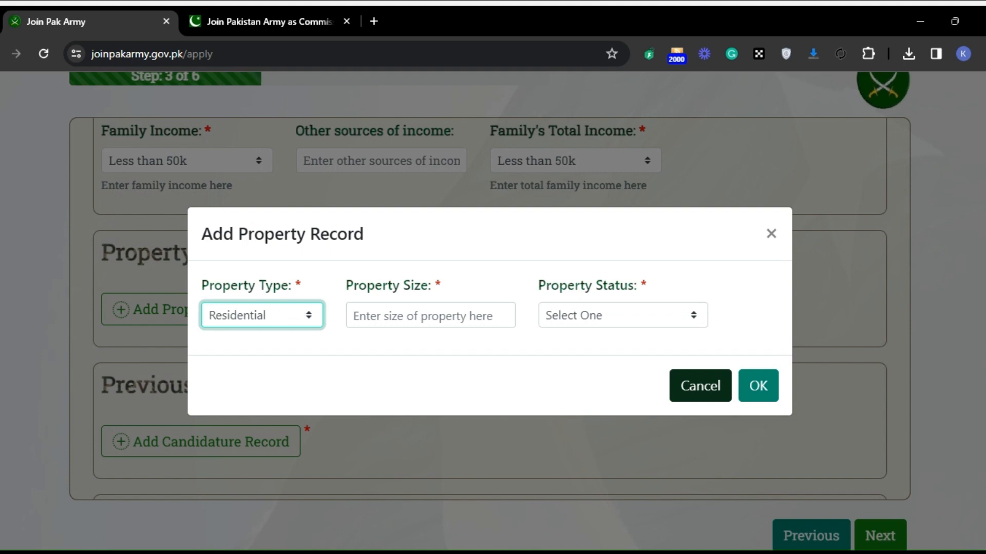
{"action": "left_click", "coordinate": [283, 349]}
Step: Enter a property size of 1000 feet, set the property status to Owned, and save the property record
{"action": "left_click", "coordinate": [403, 314]}
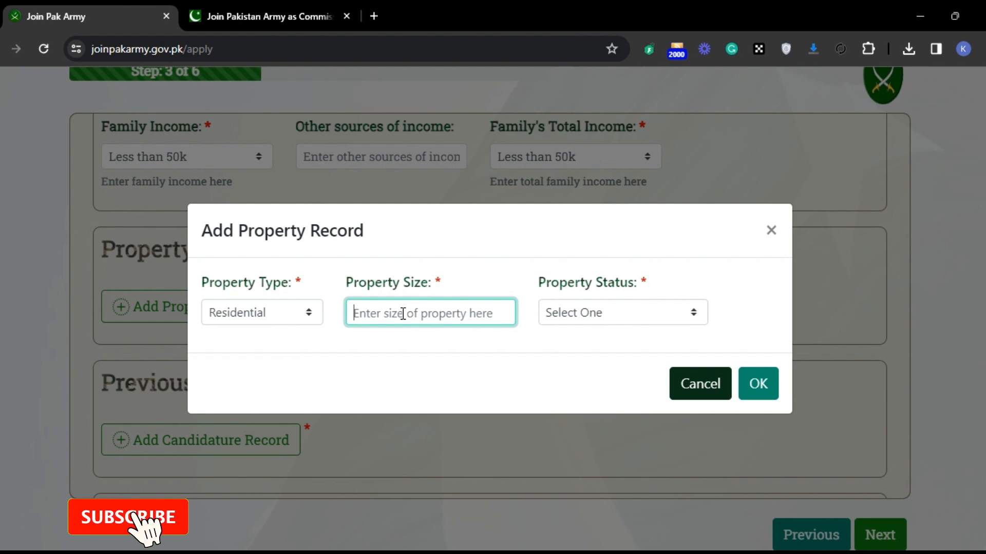
{"action": "type", "text": "1"}
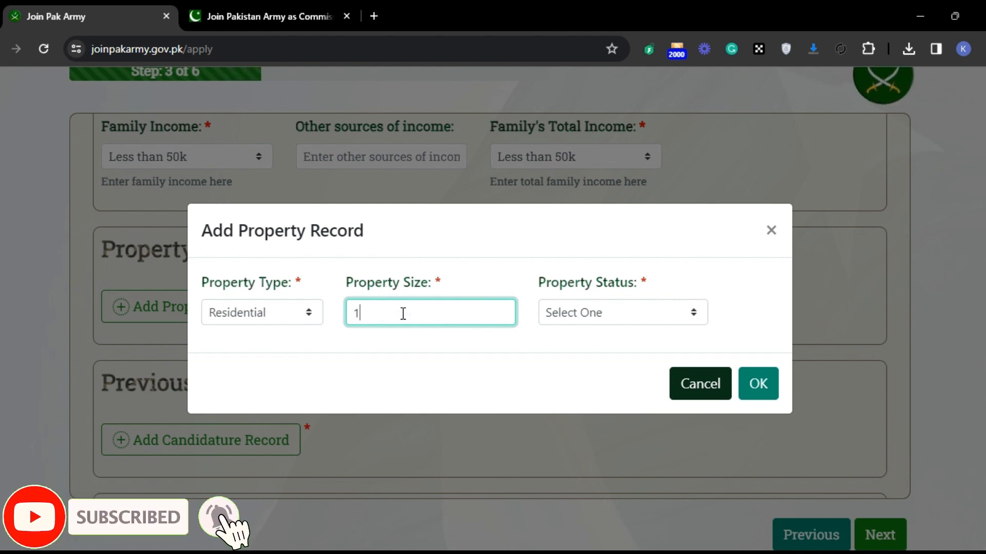
{"action": "type", "text": "000"}
{"action": "key", "text": "Tab"}
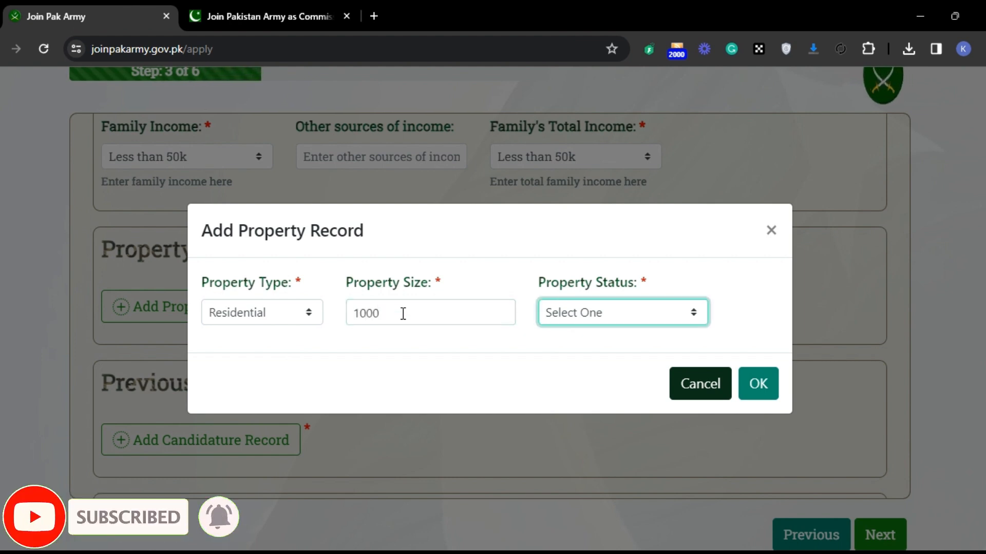
{"action": "left_click", "coordinate": [403, 314]}
{"action": "type", "text": "fet"}
{"action": "key", "text": "BackSpace"}
{"action": "type", "text": "et"}
{"action": "key", "text": "Tab"}
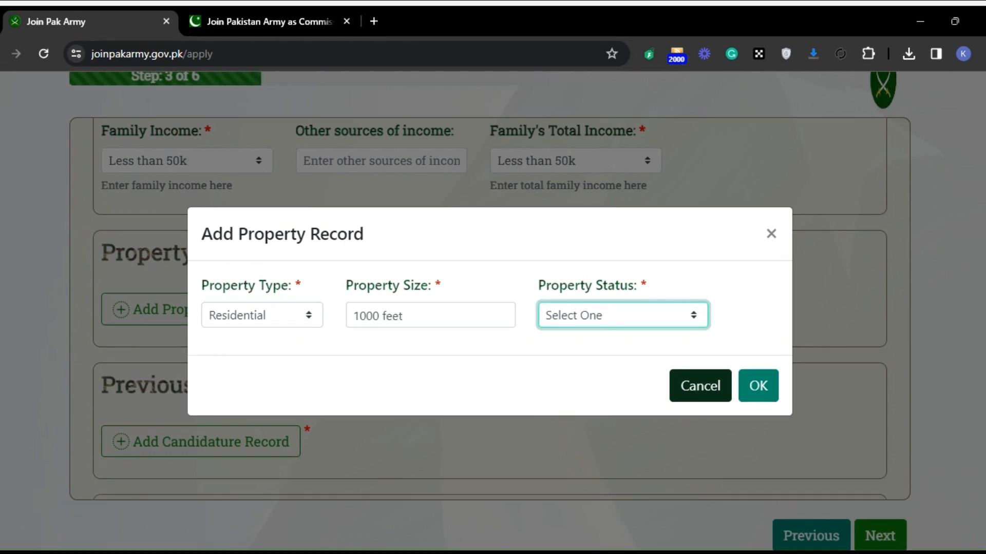
{"action": "left_click", "coordinate": [609, 351]}
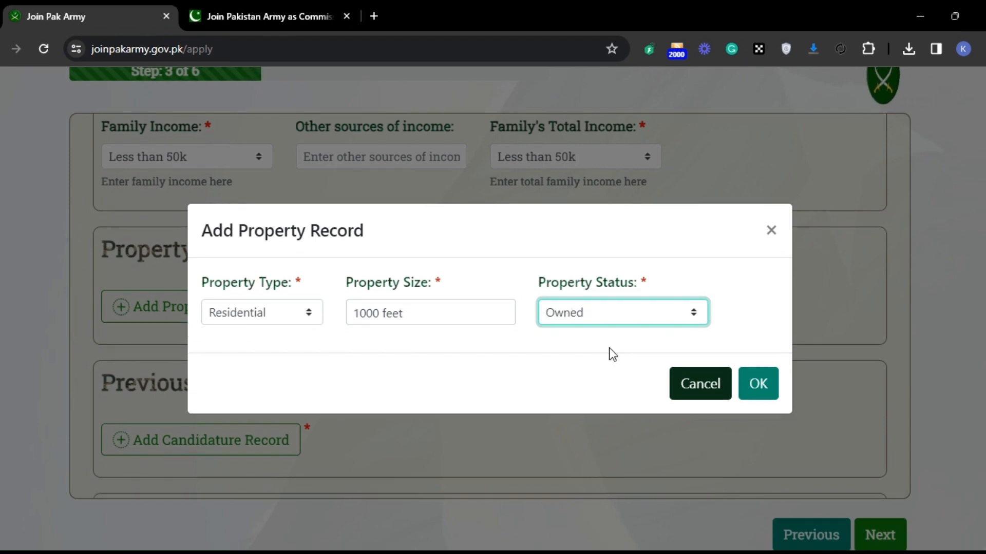
{"action": "left_click", "coordinate": [754, 390]}
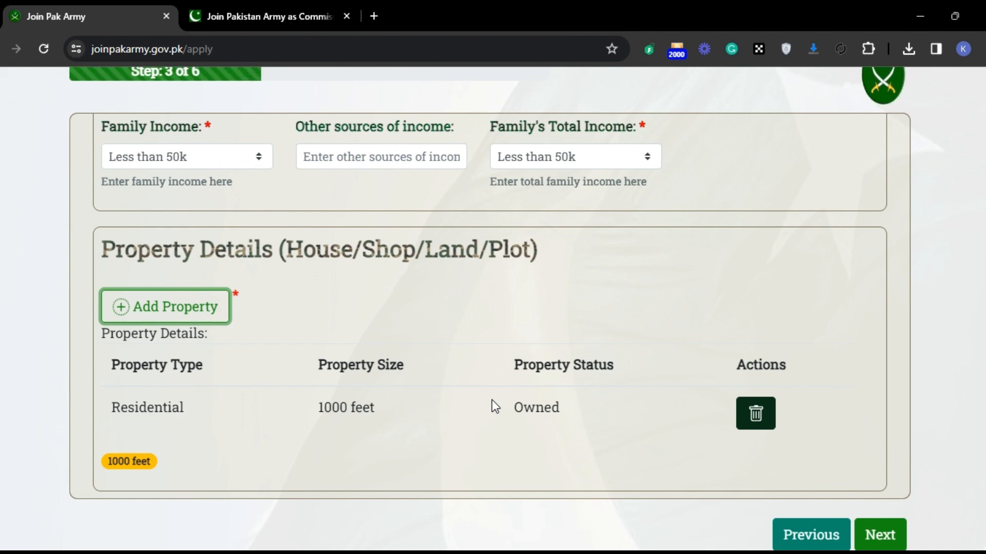
Step: Start a previous candidature record and enter "nill" for both the course and the roll number
{"action": "scroll", "coordinate": [135, 268], "scroll_direction": "down", "scroll_amount": 5}
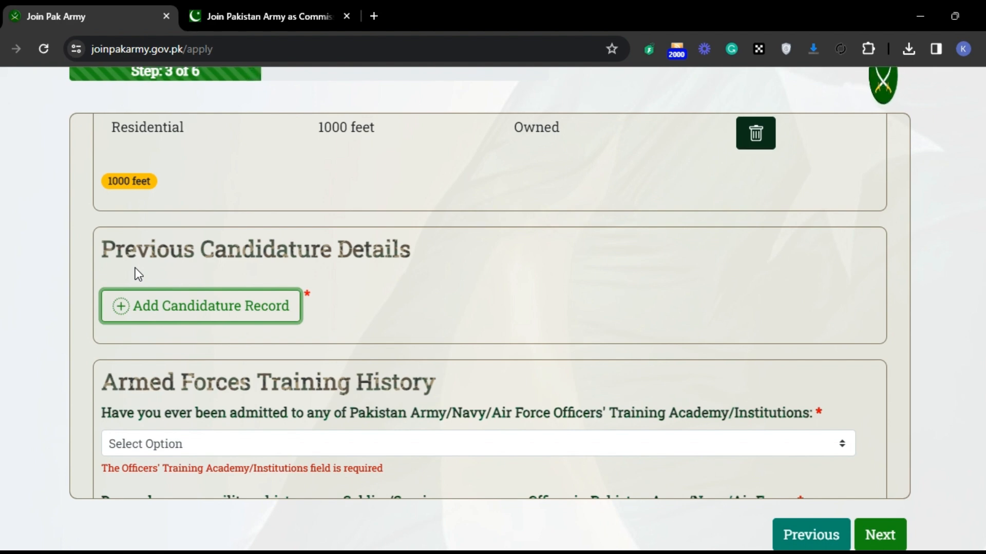
{"action": "left_click", "coordinate": [143, 322]}
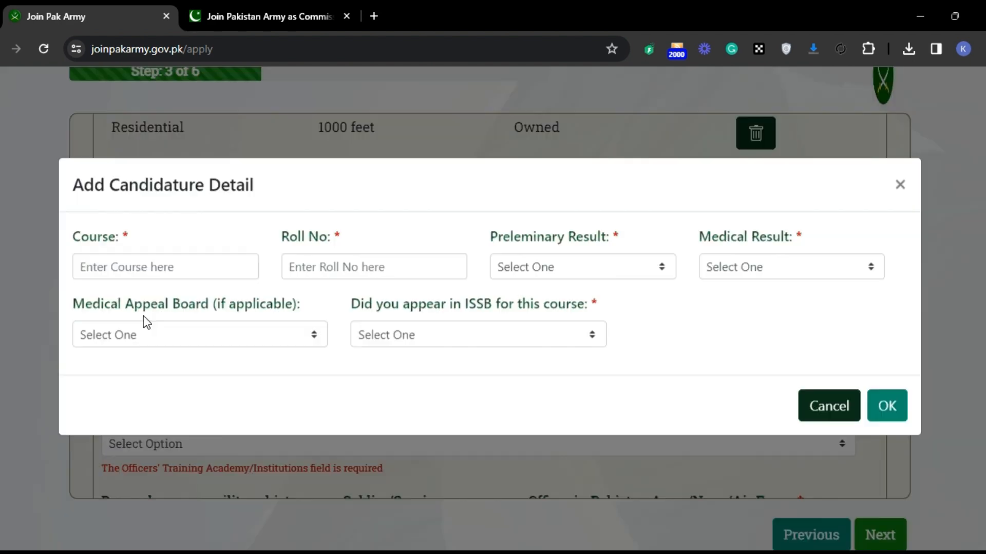
{"action": "left_click", "coordinate": [186, 287]}
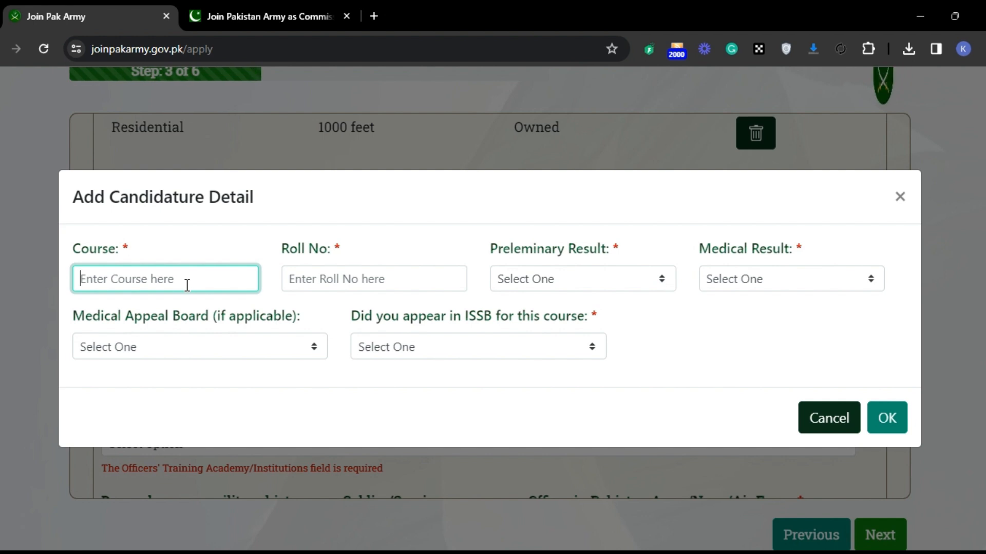
{"action": "type", "text": "nill"}
{"action": "key", "text": "Tab"}
{"action": "type", "text": "nill"}
{"action": "key", "text": "Tab"}
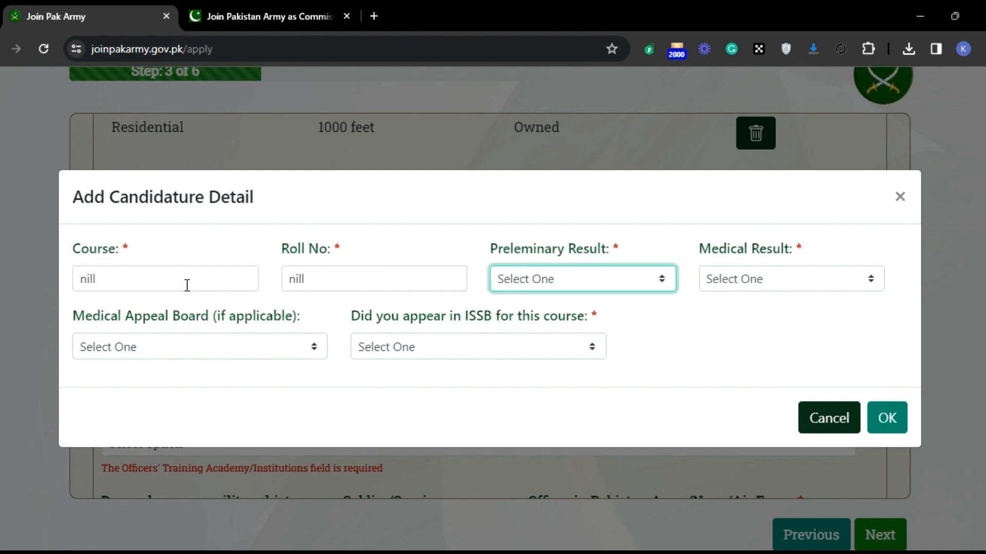
Step: Set preliminary result to Pass, medical result to Fit, medical appeal board to N/A and ISSB appearance to NO, and save the candidature record
{"action": "key", "text": "Down"}
{"action": "key", "text": "Tab"}
{"action": "key", "text": "Down"}
{"action": "key", "text": "Tab"}
{"action": "key", "text": "Down"}
{"action": "key", "text": "Tab"}
{"action": "key", "text": "Down"}
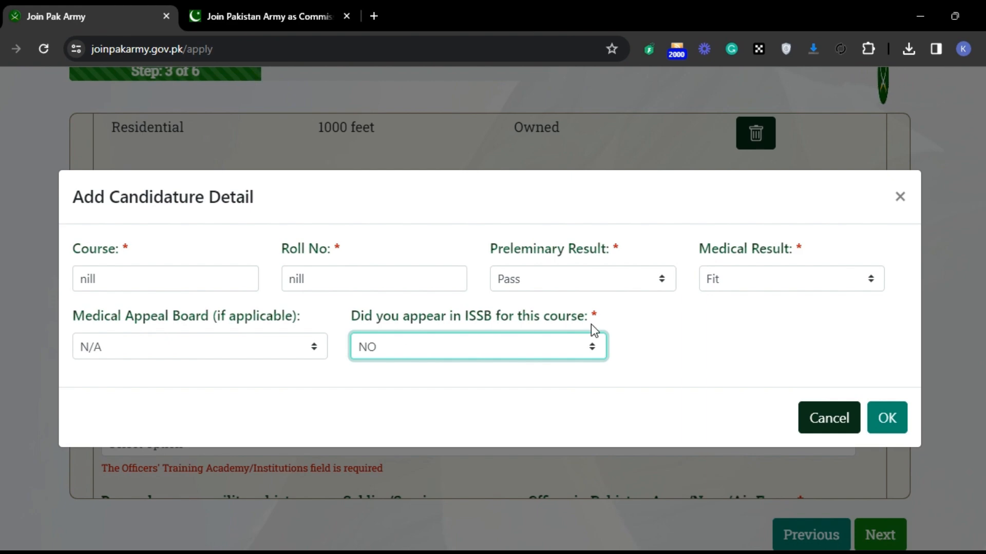
{"action": "left_click", "coordinate": [886, 419]}
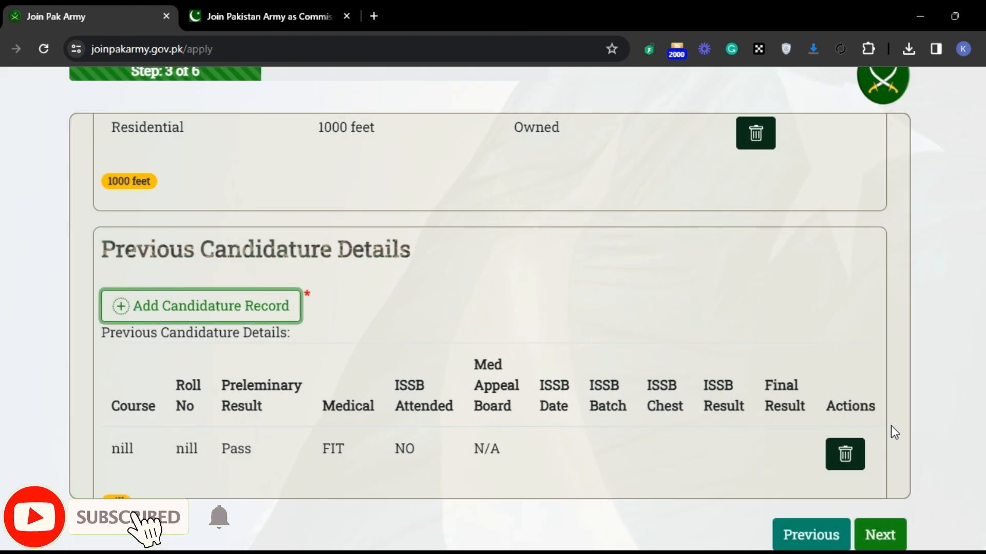
{"action": "left_click", "coordinate": [571, 430]}
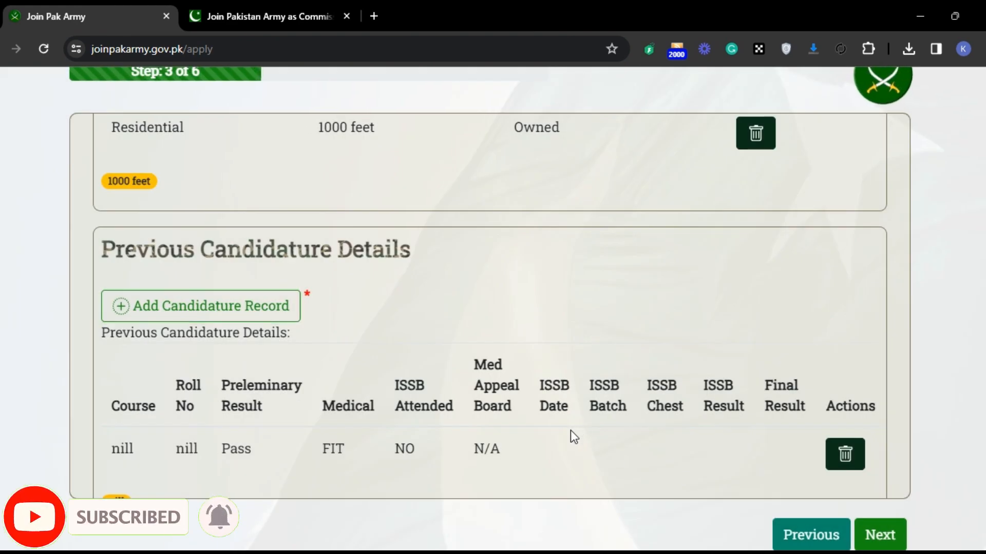
Step: Answer NO to admission to an officers' training academy and None to military history in the Armed Forces Training History section
{"action": "scroll", "coordinate": [570, 436], "scroll_direction": "down", "scroll_amount": 6}
{"action": "left_click", "coordinate": [315, 301]}
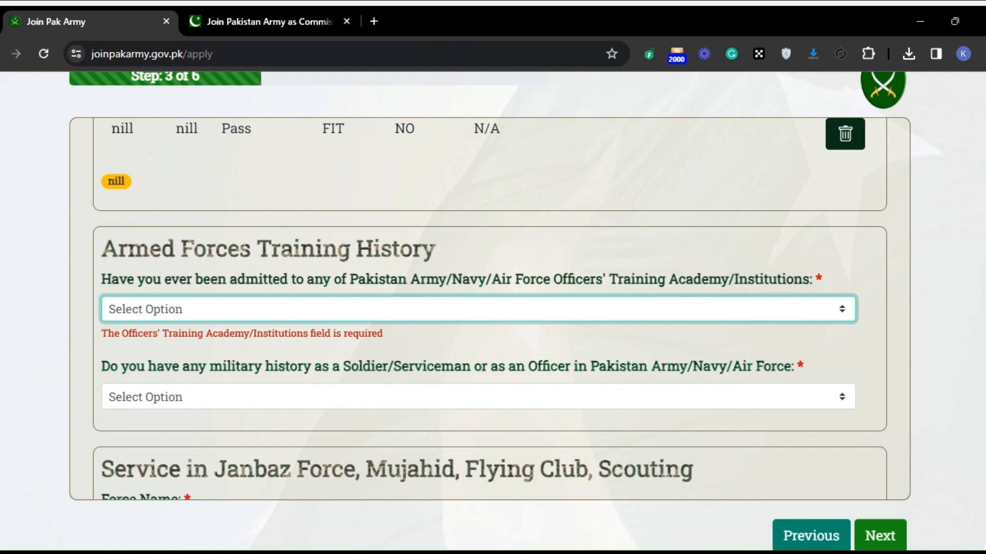
{"action": "left_click", "coordinate": [172, 364]}
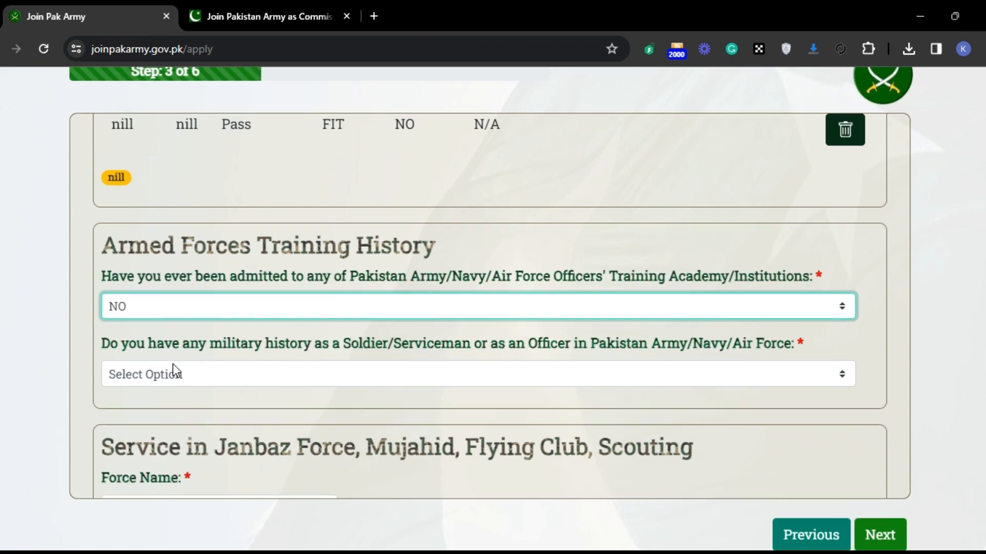
{"action": "left_click", "coordinate": [175, 370]}
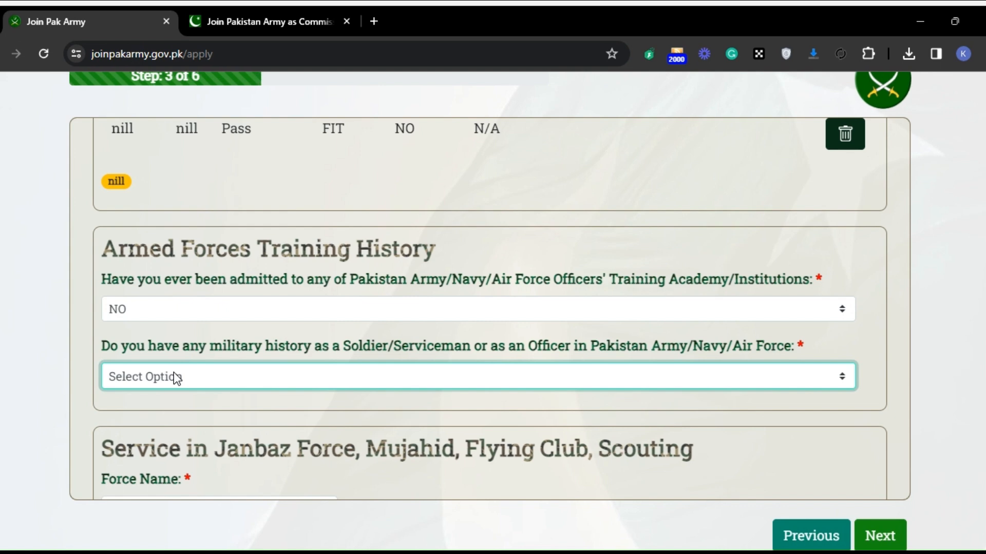
{"action": "left_click", "coordinate": [158, 422]}
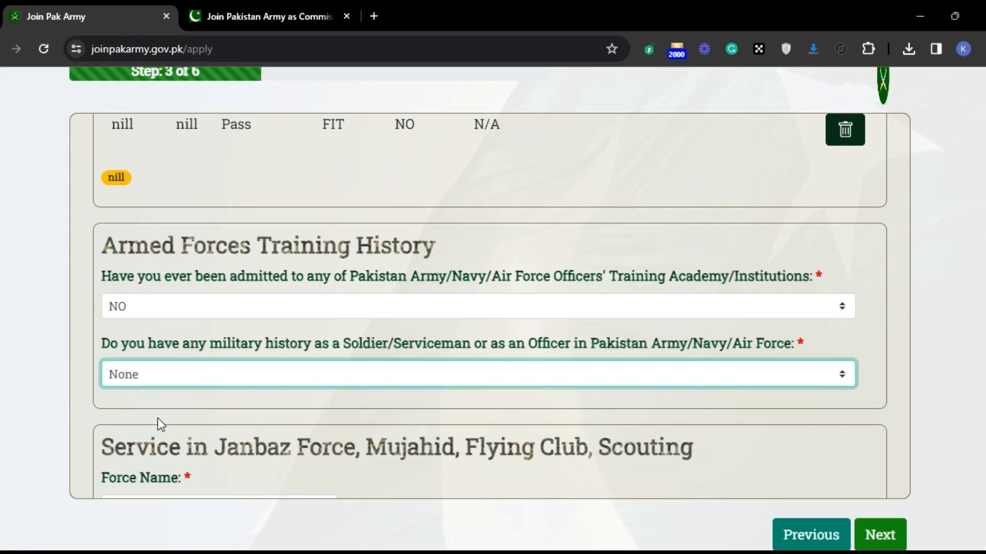
Step: Set the force name to None for service in Janbaz Force, Mujahid, Flying Club or Scouting
{"action": "key", "text": "Tab"}
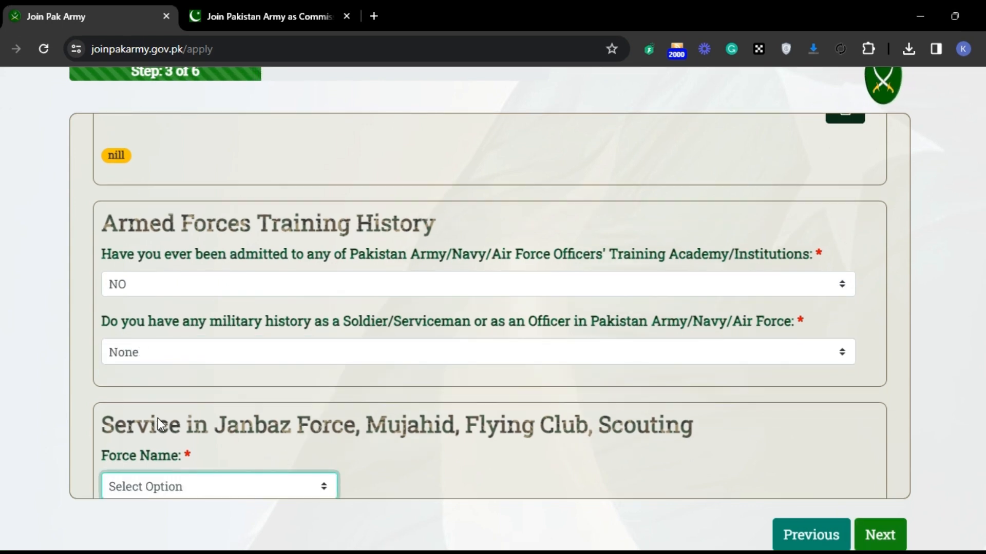
{"action": "key", "text": "Tab"}
{"action": "key", "text": "shift+Tab"}
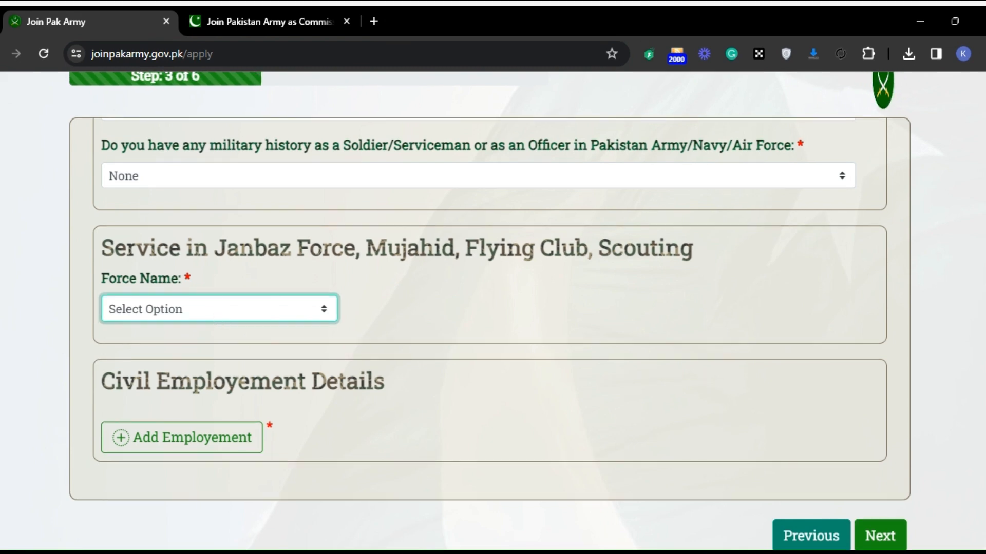
{"action": "key", "text": "Down"}
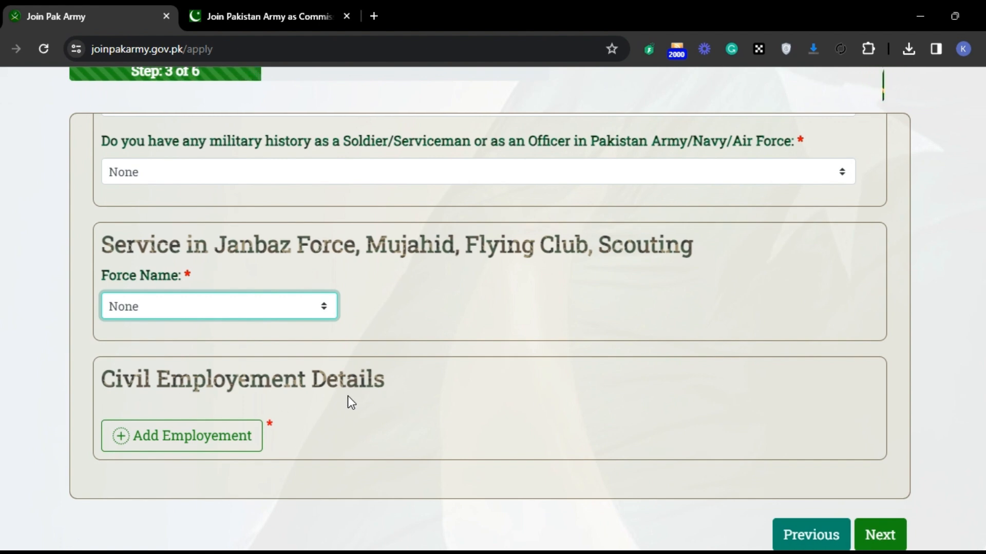
Step: Start a civil employment record and enter "nill" for both the company and the appointment/designation
{"action": "left_click", "coordinate": [181, 439]}
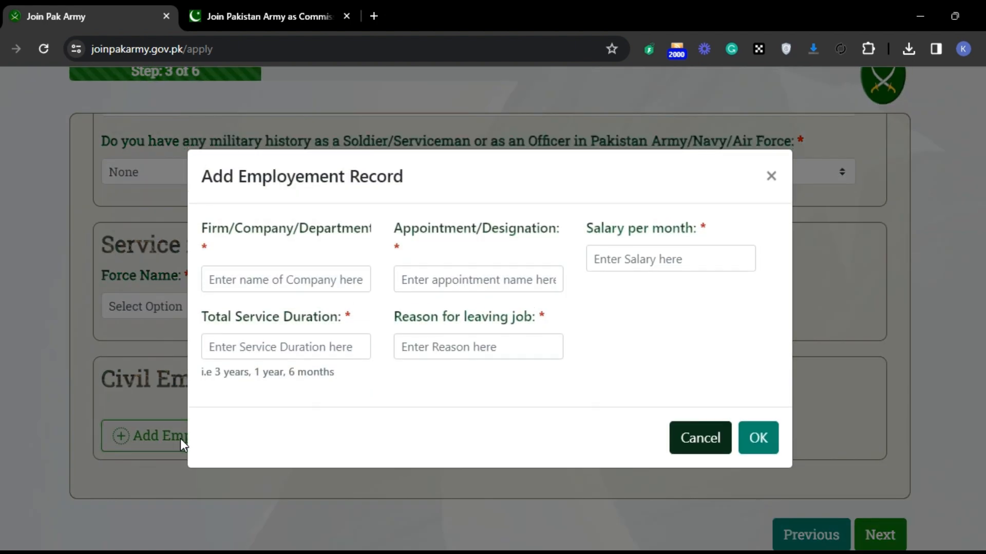
{"action": "left_click", "coordinate": [284, 281]}
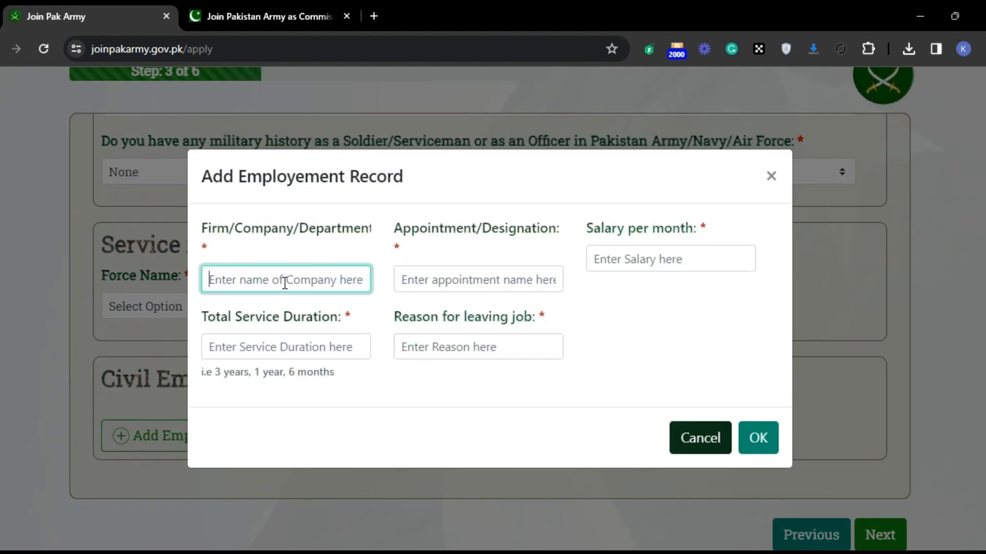
{"action": "type", "text": "nill"}
{"action": "key", "text": "Tab"}
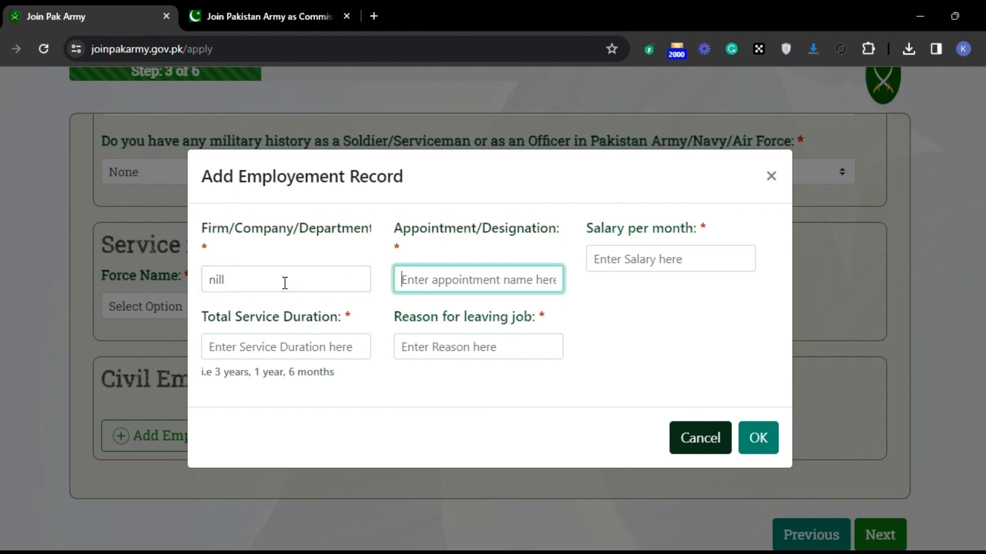
{"action": "type", "text": "nill"}
{"action": "key", "text": "Tab"}
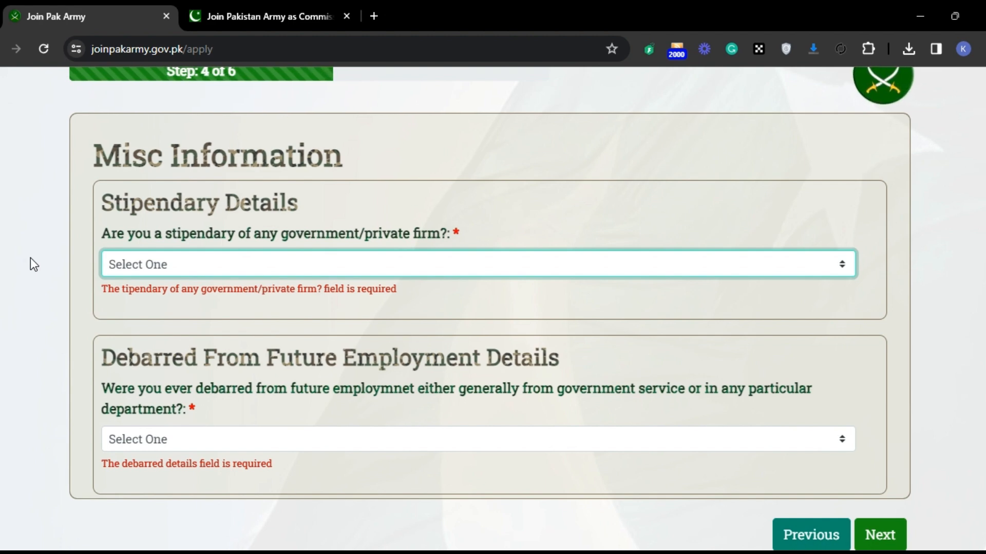
Step: Answer NO to being a stipendary of any firm and NO to ever being debarred from future employment
{"action": "left_click", "coordinate": [177, 263]}
{"action": "left_click", "coordinate": [163, 315]}
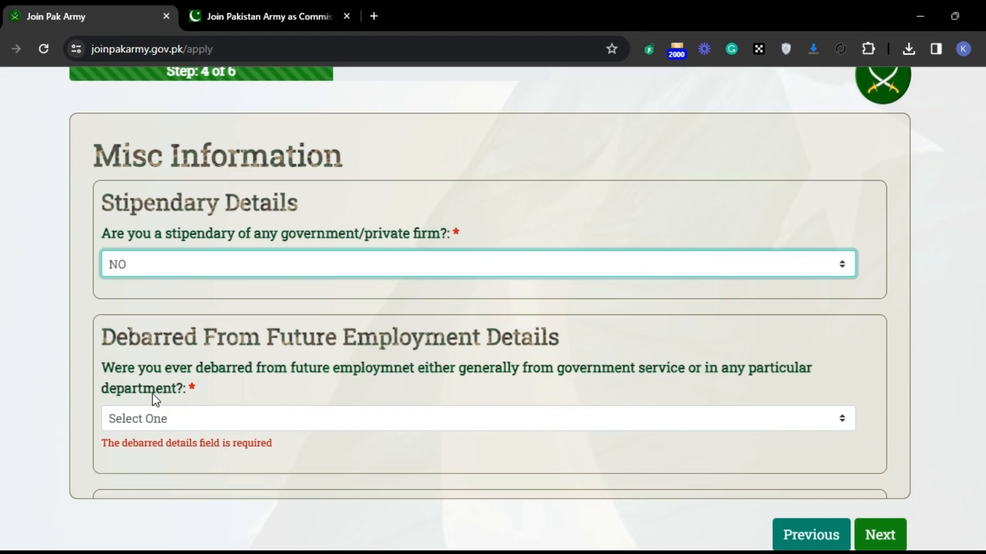
{"action": "left_click", "coordinate": [159, 428]}
{"action": "left_click", "coordinate": [150, 477]}
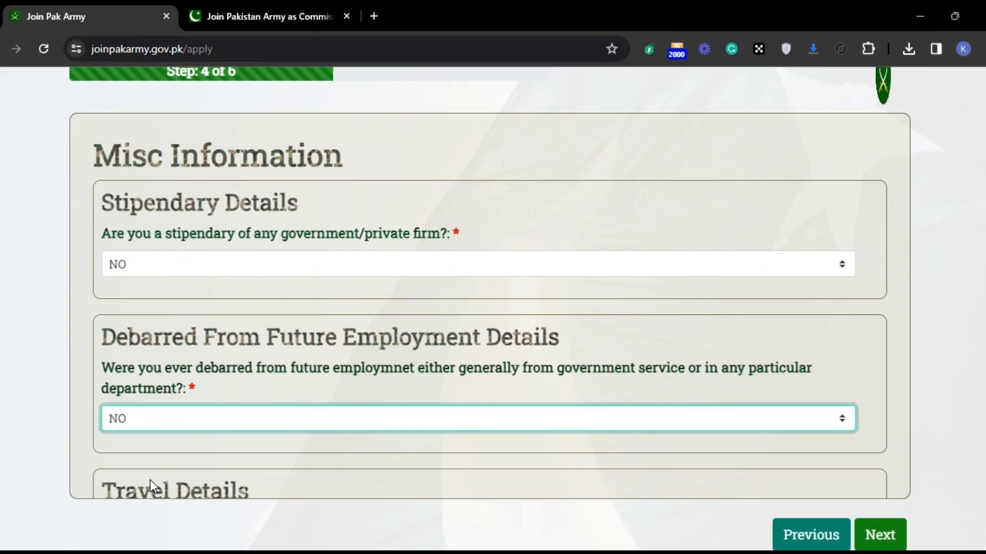
Step: Answer NO to having travelled abroad and NO to having lived in a hostel, and continue to the following form page
{"action": "key", "text": "Tab"}
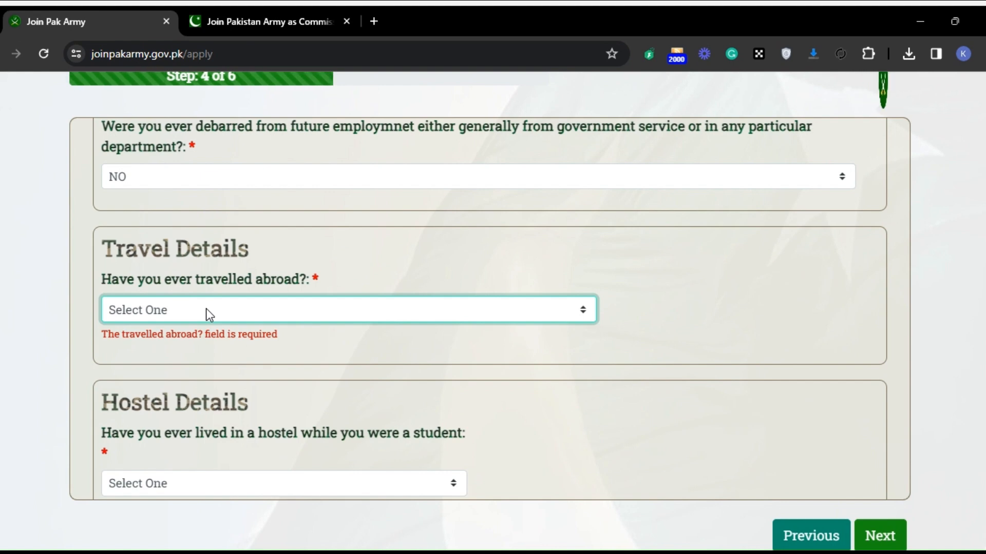
{"action": "left_click", "coordinate": [171, 361]}
{"action": "key", "text": "Tab"}
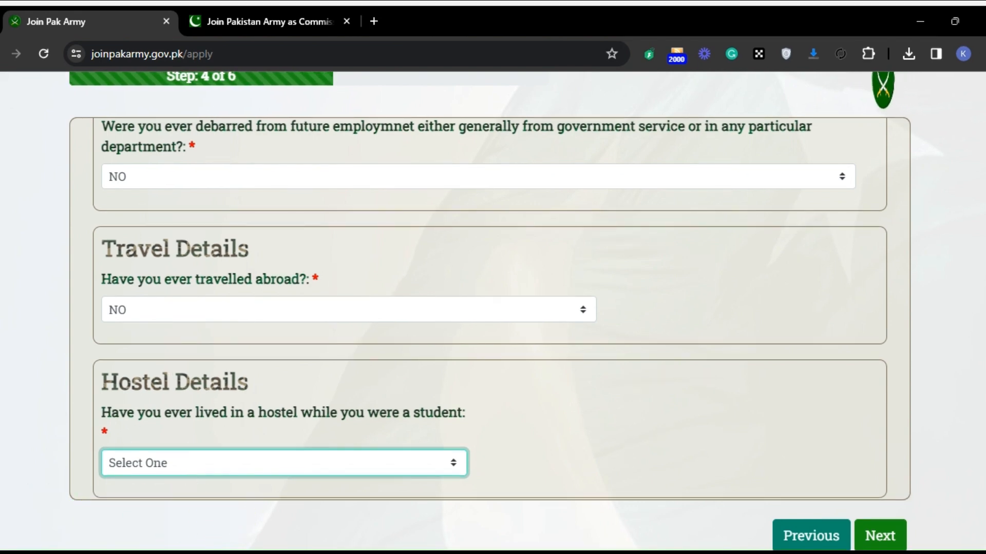
{"action": "left_click", "coordinate": [167, 513]}
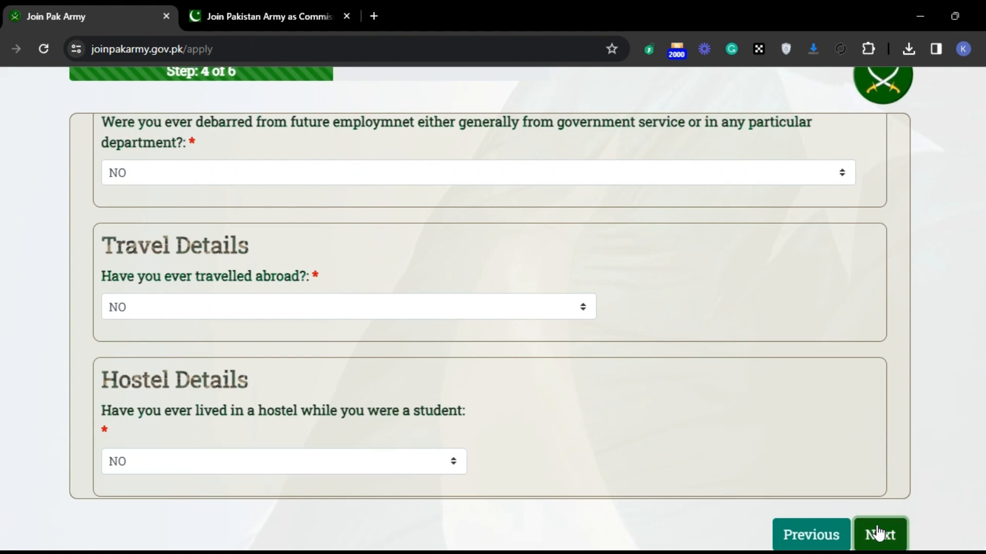
{"action": "left_click", "coordinate": [879, 535]}
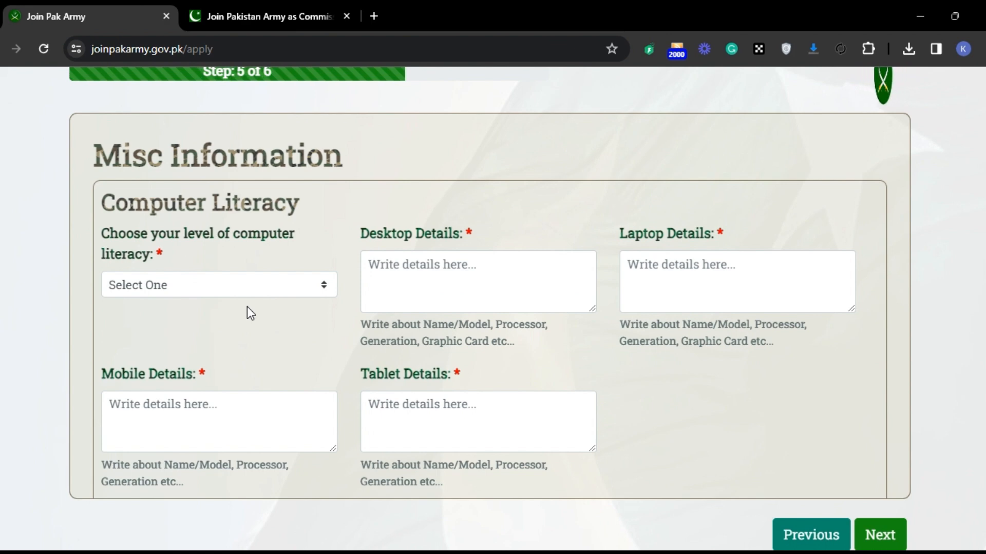
Step: Set the computer literacy level to Good and enter "no" as the desktop details
{"action": "left_click", "coordinate": [224, 290]}
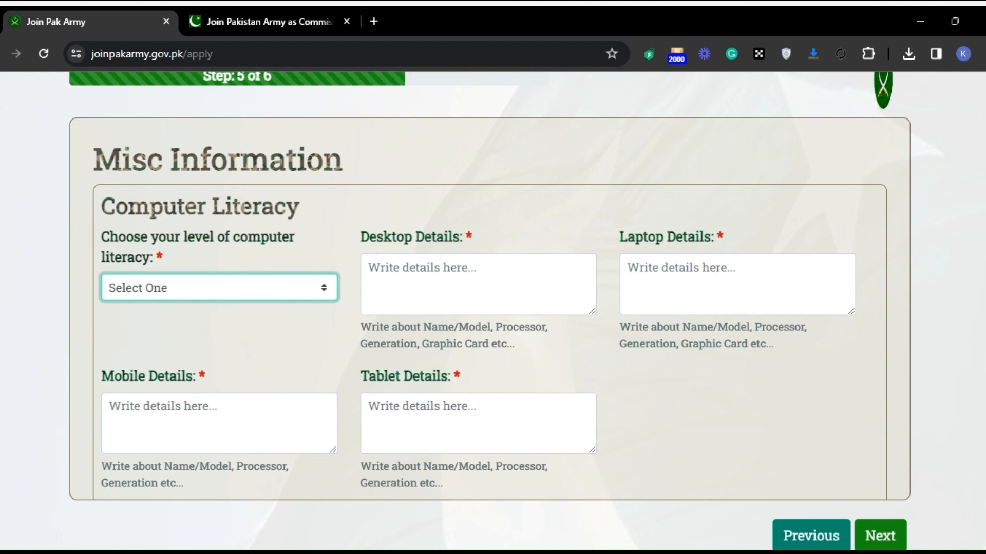
{"action": "left_click", "coordinate": [218, 355]}
{"action": "left_click", "coordinate": [464, 295]}
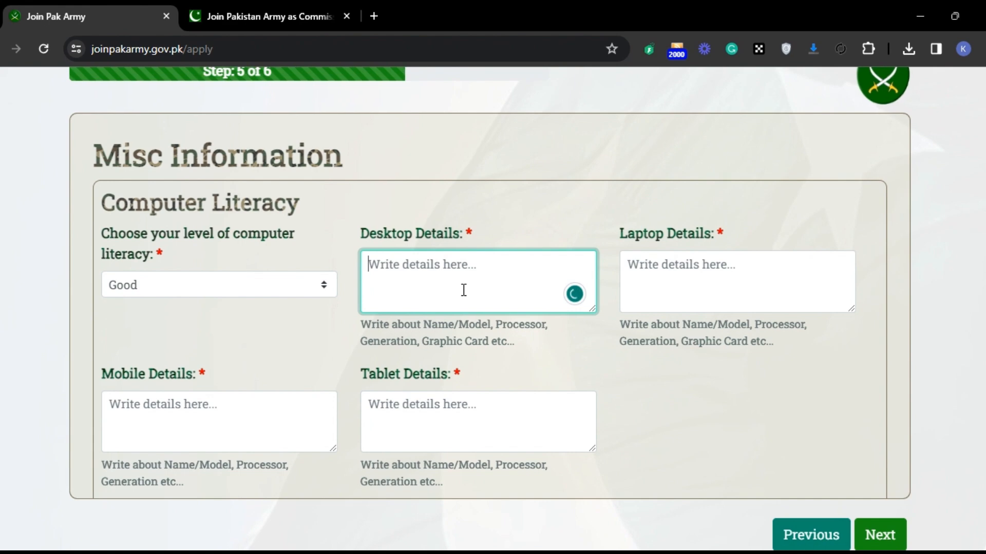
{"action": "type", "text": "nil"}
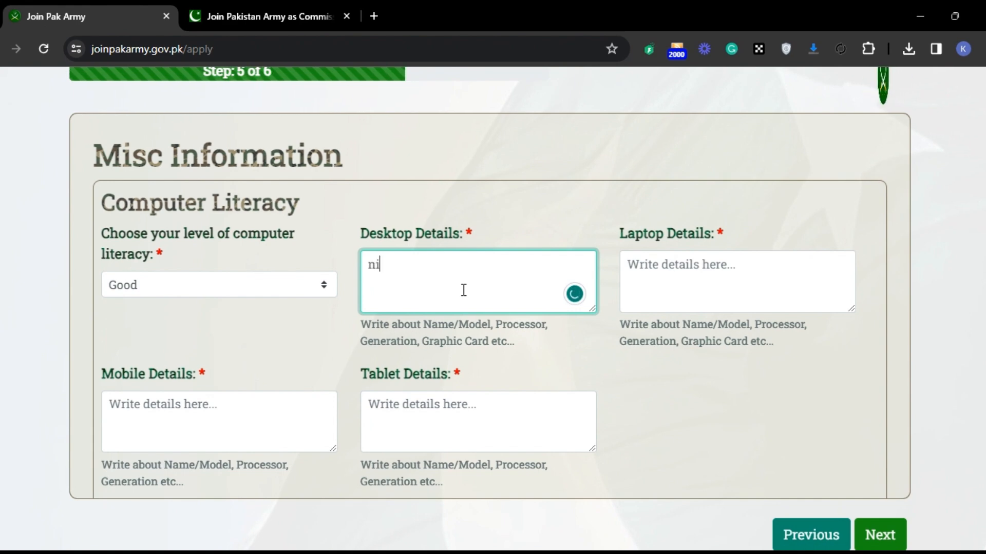
{"action": "key", "text": "BackSpace"}
{"action": "key", "text": "BackSpace"}
{"action": "key", "text": "BackSpace"}
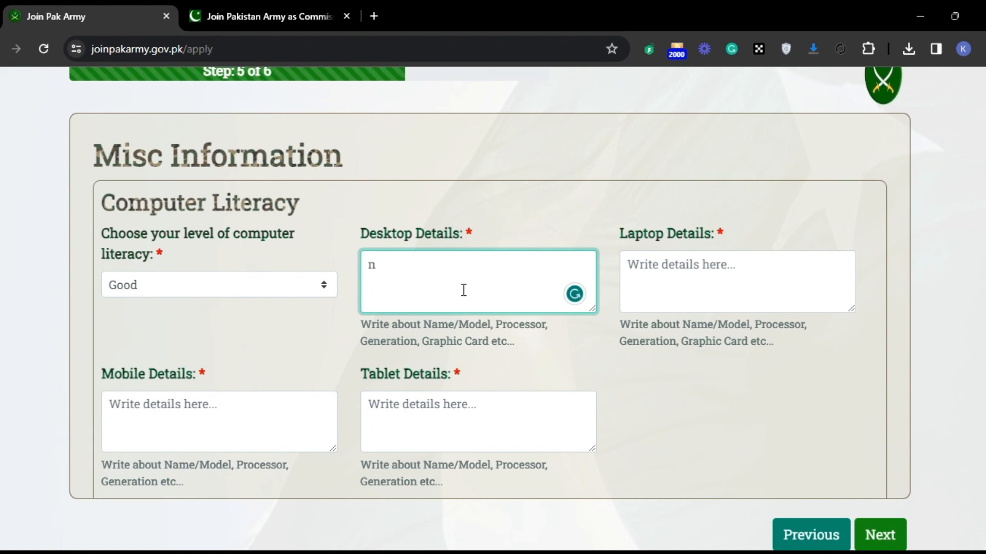
{"action": "type", "text": "no"}
{"action": "key", "text": "Tab"}
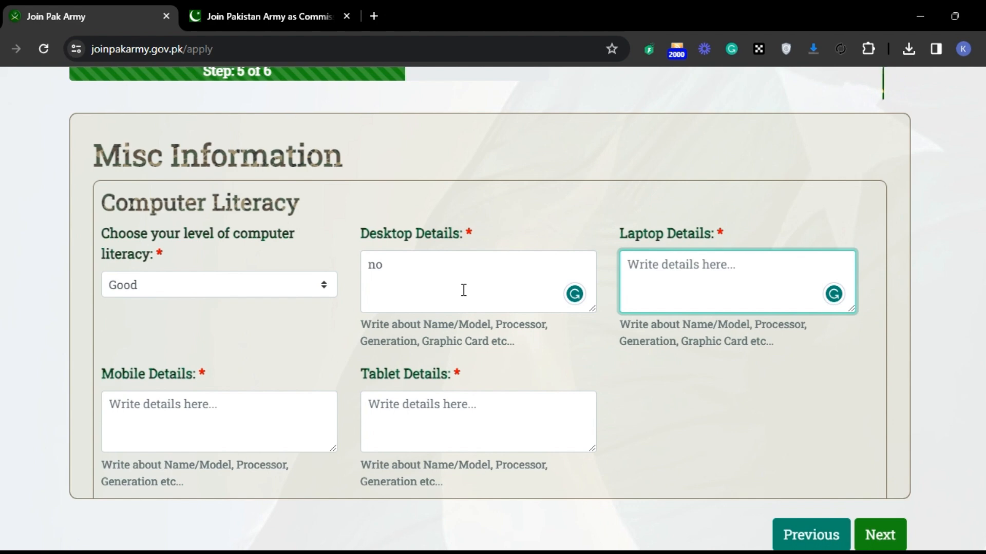
Step: Enter "no" for the laptop, mobile and tablet details in the Computer Literacy section
{"action": "type", "text": "m"}
{"action": "key", "text": "BackSpace"}
{"action": "type", "text": "no"}
{"action": "key", "text": "Tab"}
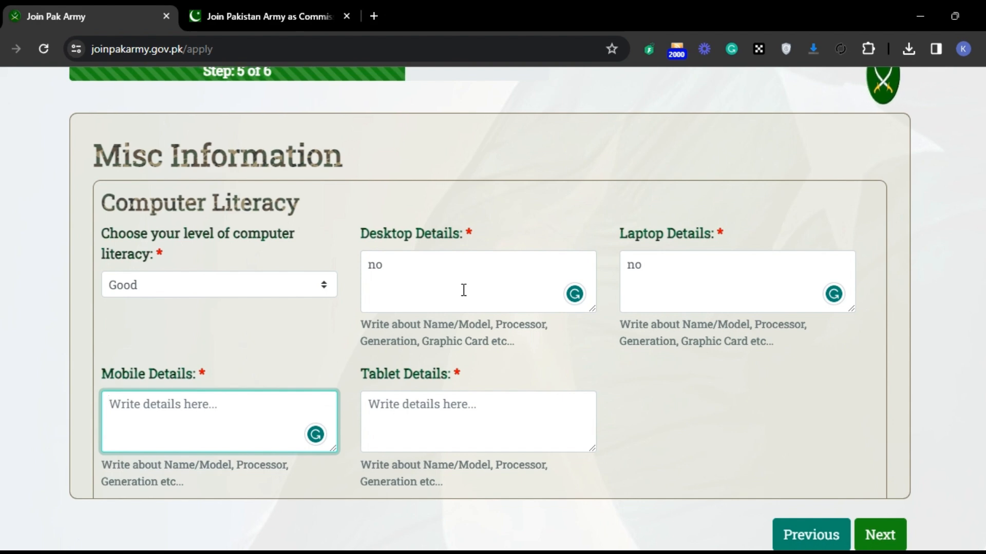
{"action": "type", "text": "no"}
{"action": "key", "text": "Tab"}
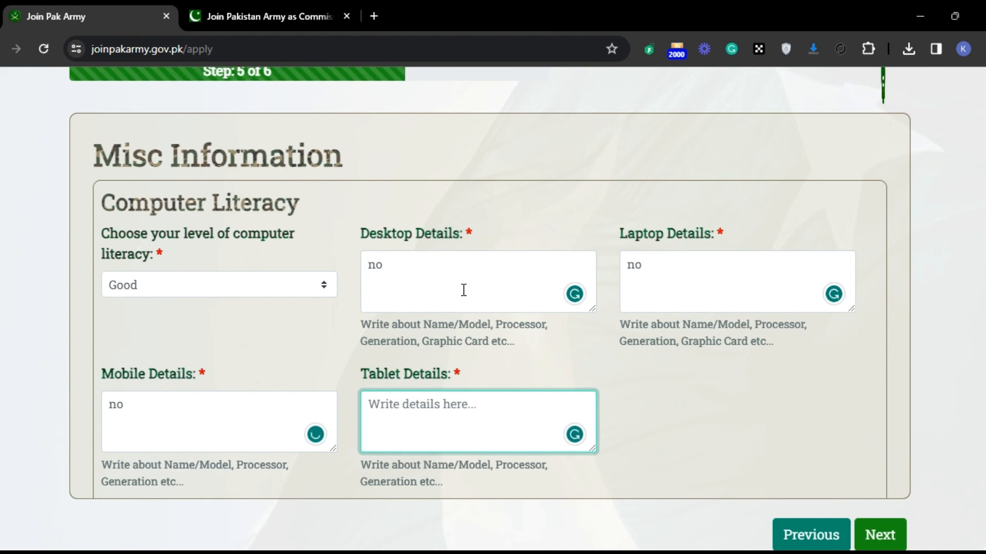
{"action": "type", "text": "no"}
{"action": "key", "text": "Tab"}
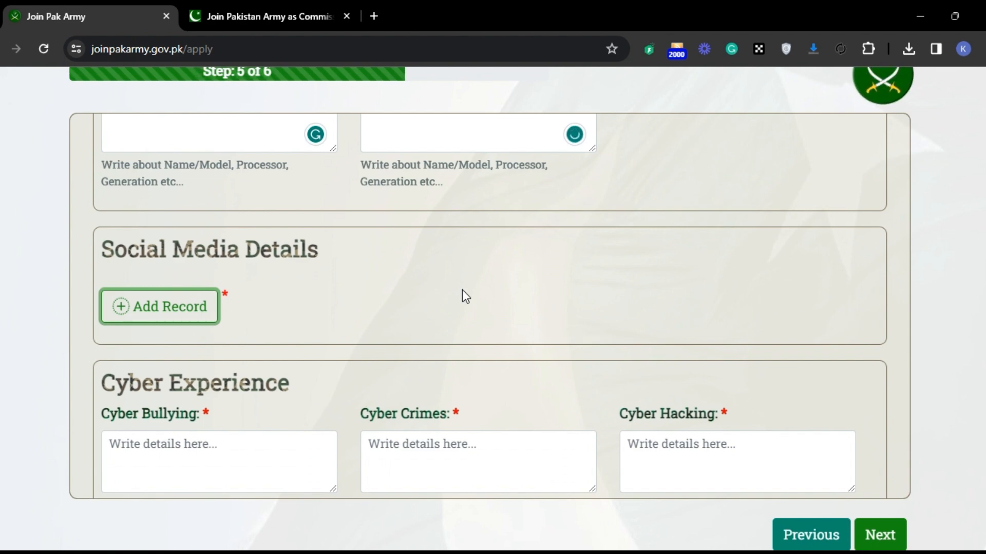
Step: Add a social media record for Facebook with an average screen time of "1 hours" and the applicant's account name, and save it
{"action": "key", "text": "Return"}
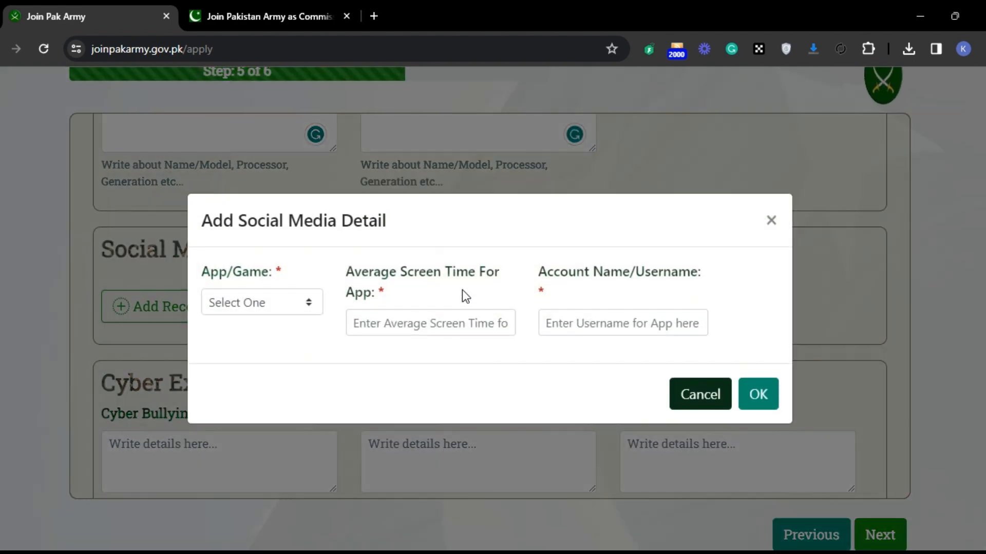
{"action": "left_click", "coordinate": [281, 303]}
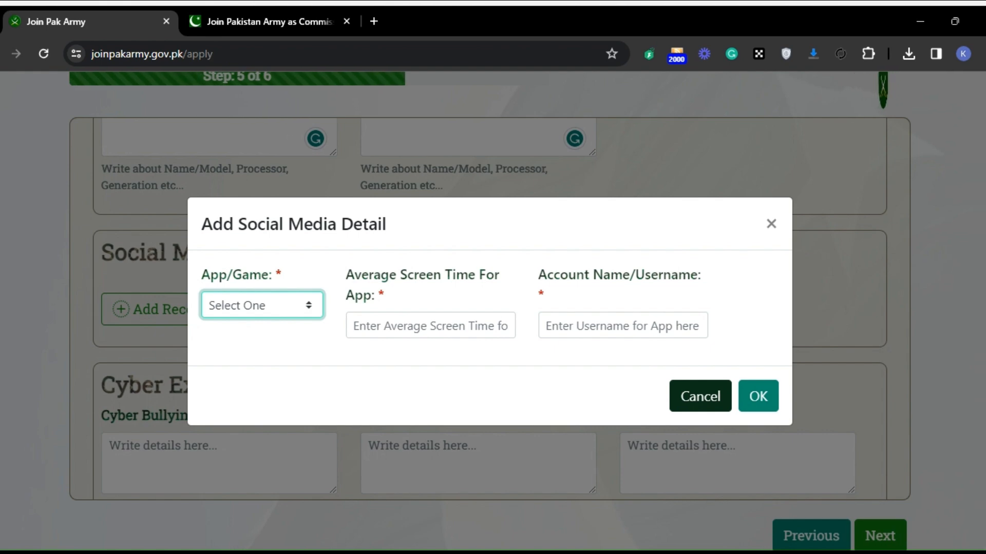
{"action": "left_click", "coordinate": [254, 375]}
{"action": "left_click", "coordinate": [425, 335]}
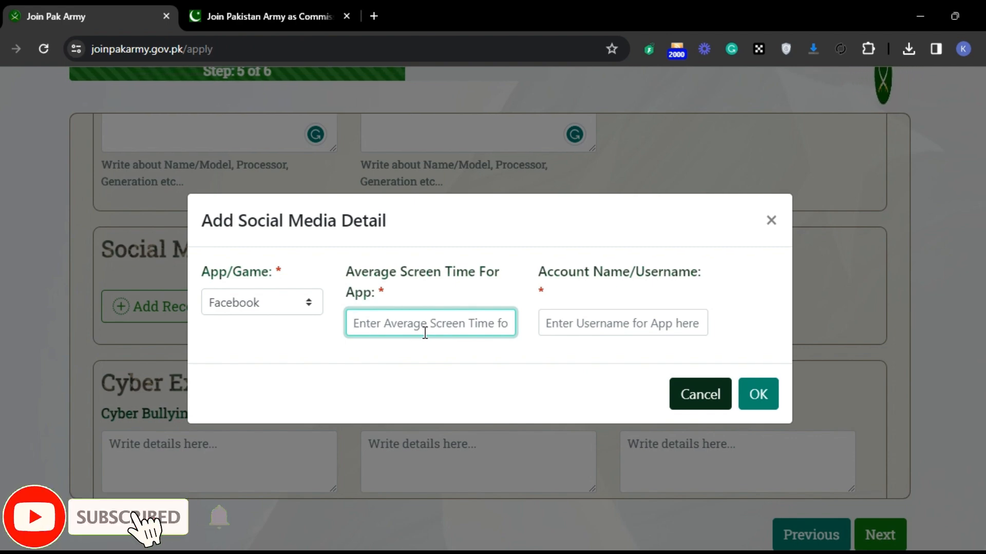
{"action": "type", "text": "1 hours"}
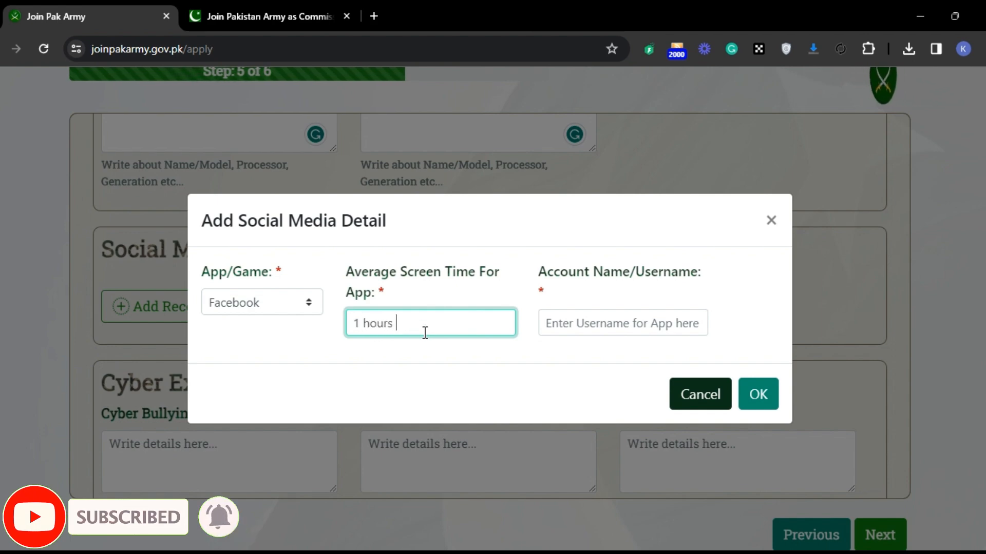
{"action": "key", "text": "Tab"}
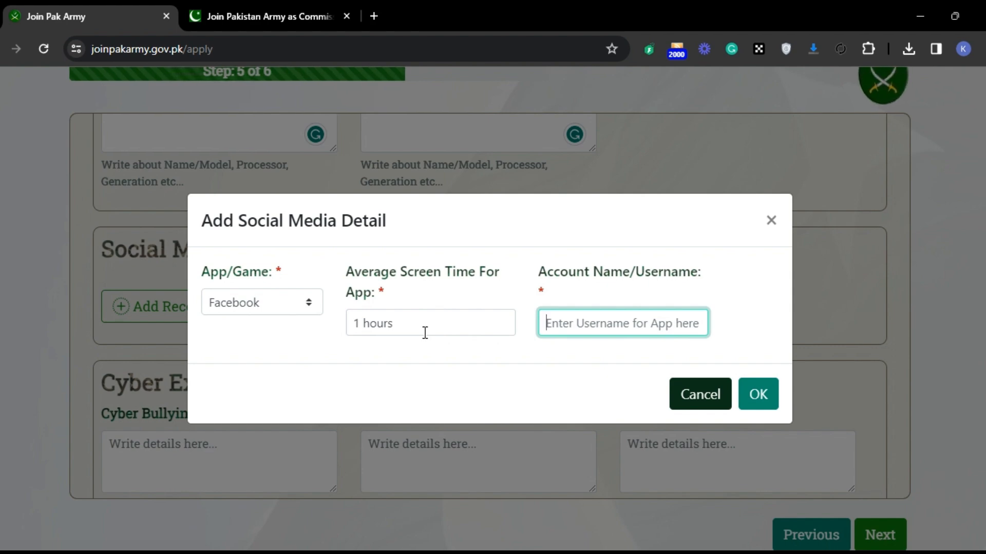
{"action": "left_click", "coordinate": [756, 396]}
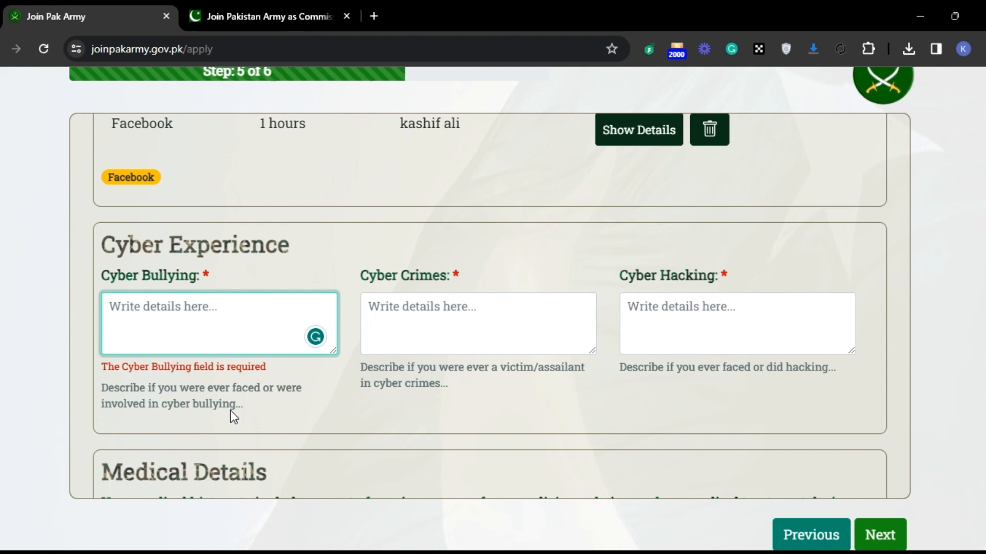
Step: Enter "no" for the cyber bullying, cyber crimes and cyber hacking details in the Cyber Experience section
{"action": "type", "text": "no"}
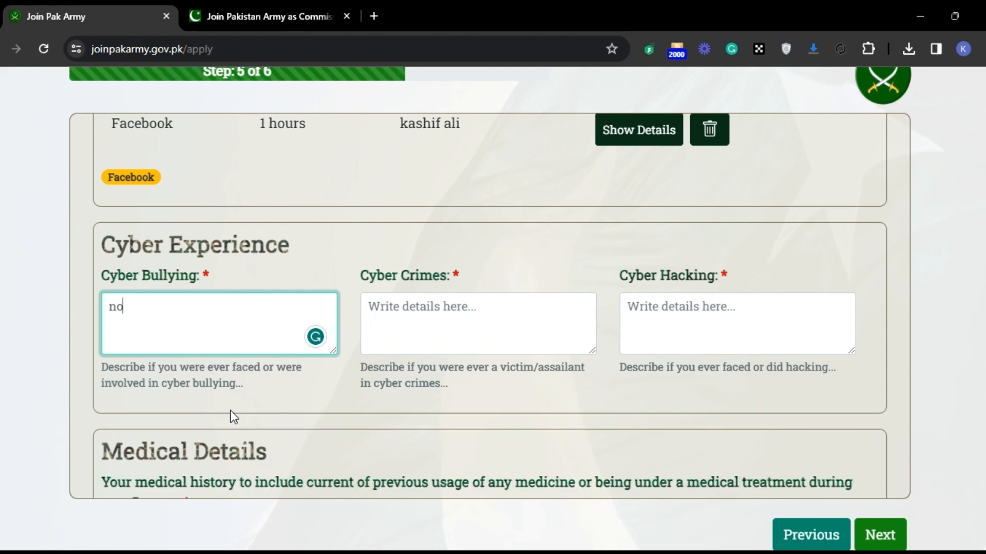
{"action": "key", "text": "Tab"}
{"action": "type", "text": "no"}
{"action": "key", "text": "Tab"}
{"action": "type", "text": "no"}
{"action": "key", "text": "Tab"}
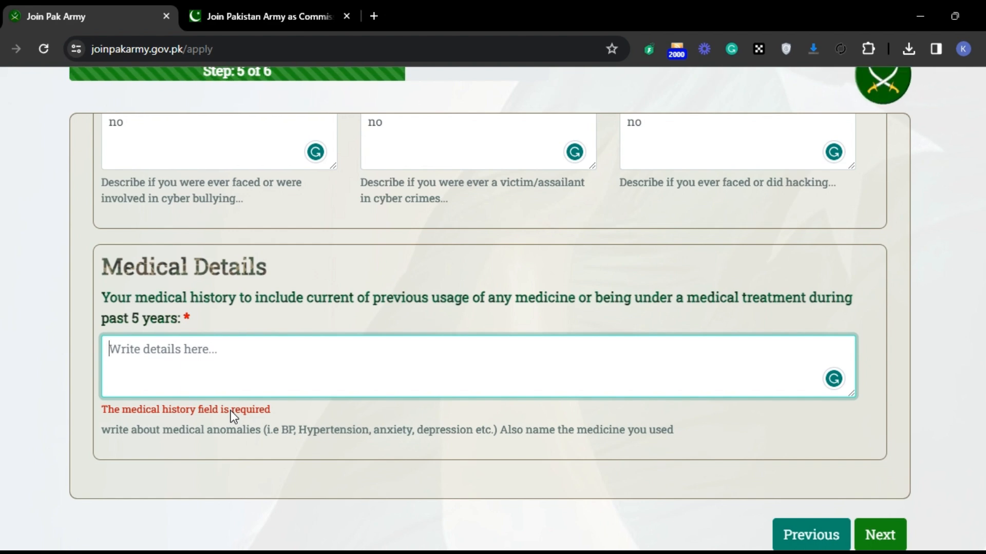
Step: Enter "fit" as the medical history for the past 5 years in the Medical Details section
{"action": "type", "text": "fir"}
{"action": "key", "text": "BackSpace"}
{"action": "type", "text": "t"}
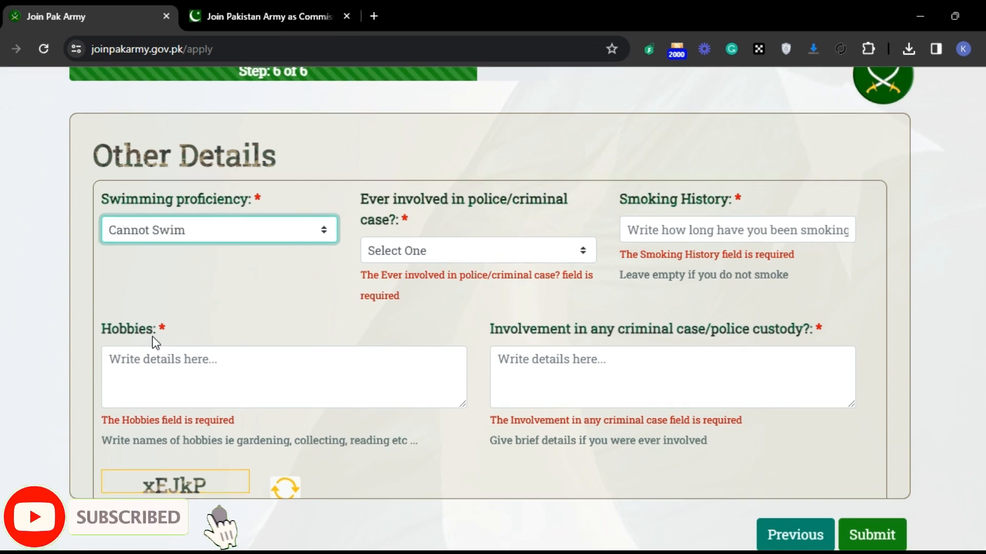
Step: Answer No to ever being involved in a police or criminal case and enter "no" as the smoking history
{"action": "left_click", "coordinate": [435, 257]}
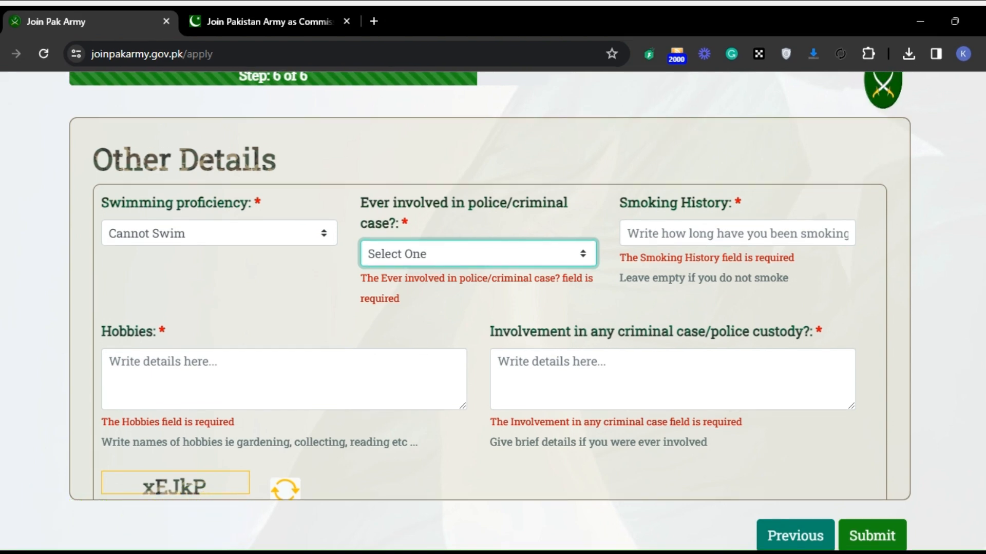
{"action": "left_click", "coordinate": [390, 314]}
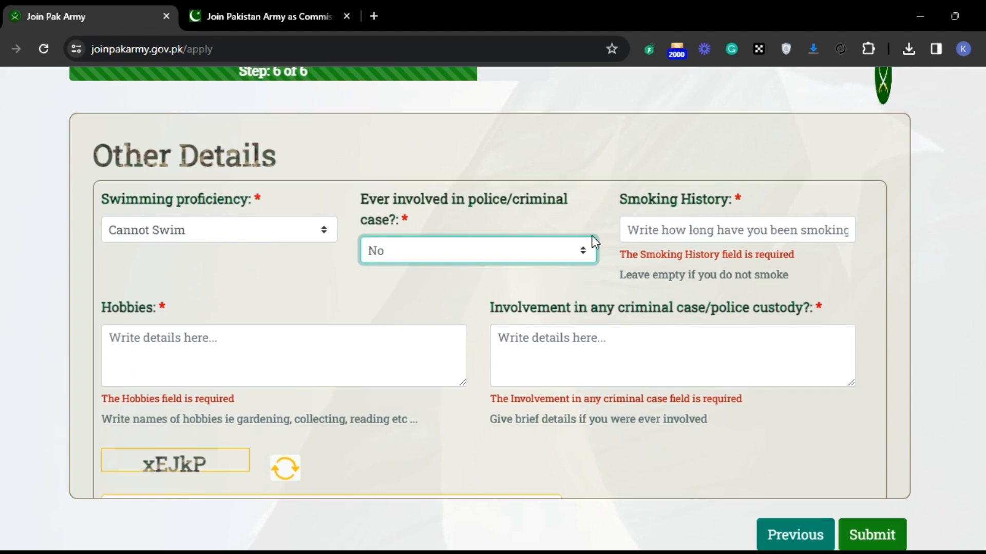
{"action": "left_click", "coordinate": [651, 228]}
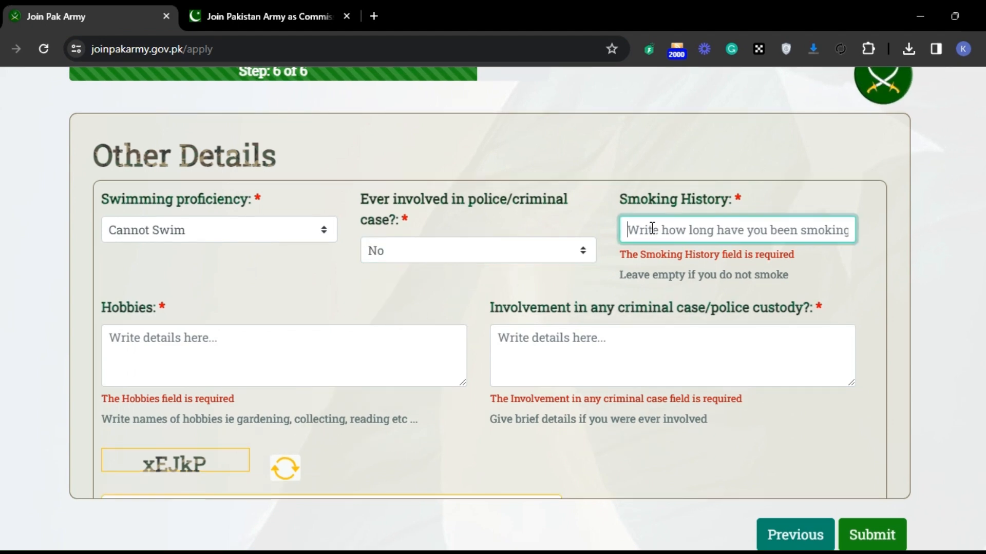
{"action": "type", "text": "no"}
{"action": "key", "text": "Tab"}
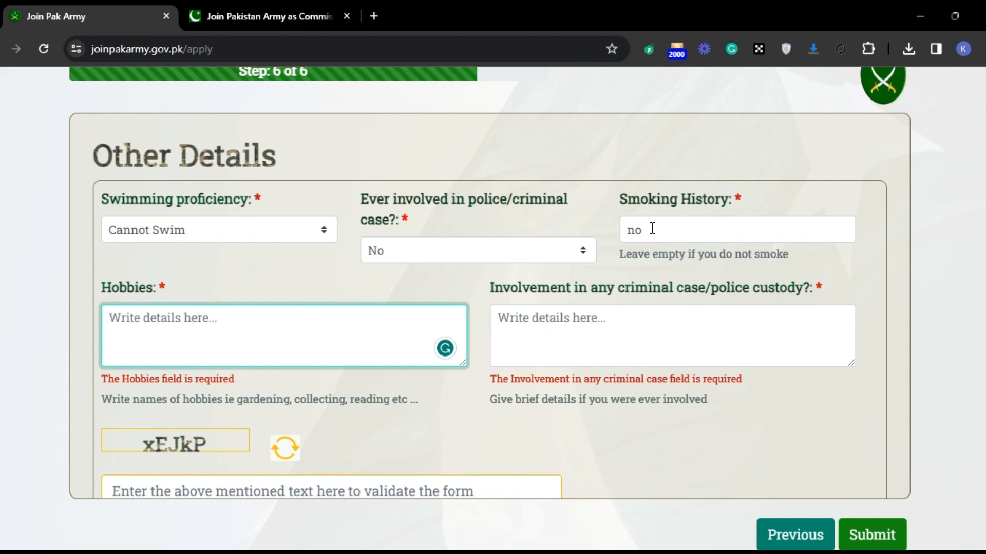
Step: Enter "no" for involvement in any criminal case or police custody and "computer" as the hobby
{"action": "key", "text": "Tab"}
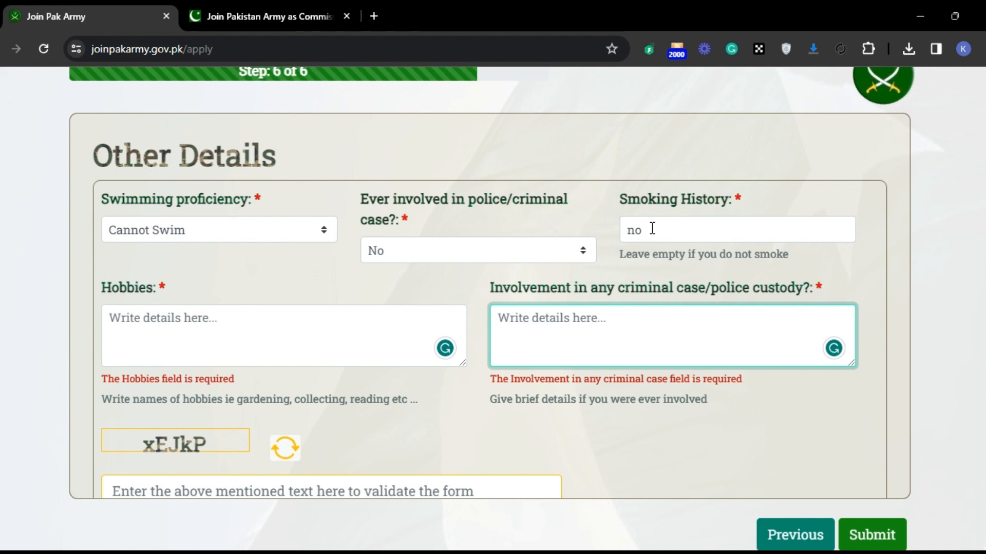
{"action": "type", "text": "no"}
{"action": "key", "text": "Tab"}
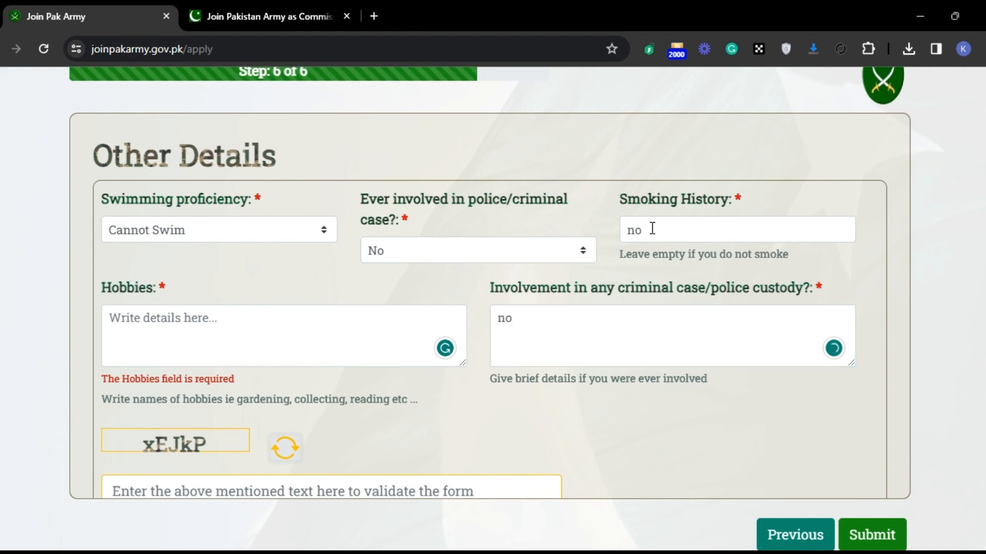
{"action": "key", "text": "Tab"}
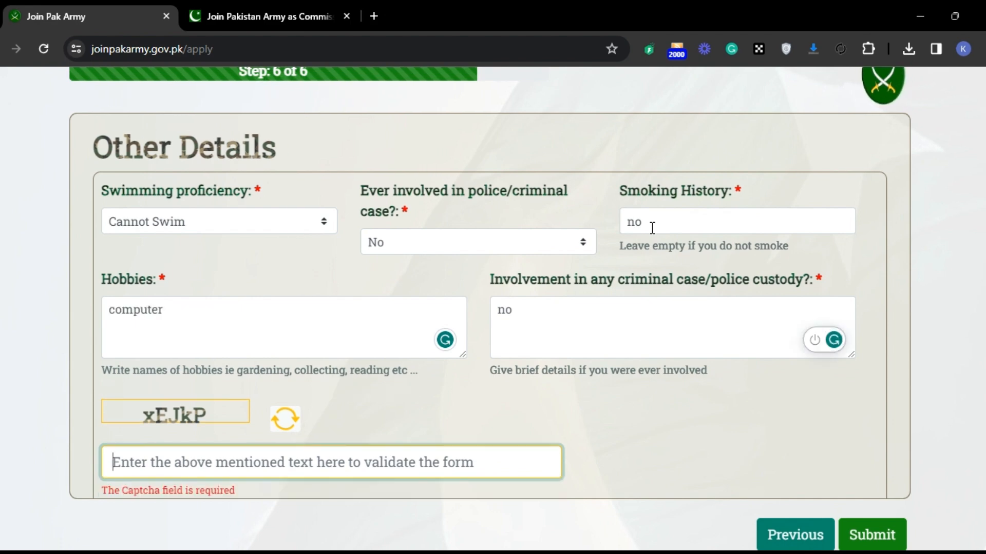
Step: Enter the displayed captcha text in the form's validation field and submit the application
{"action": "type", "text": "xEj"}
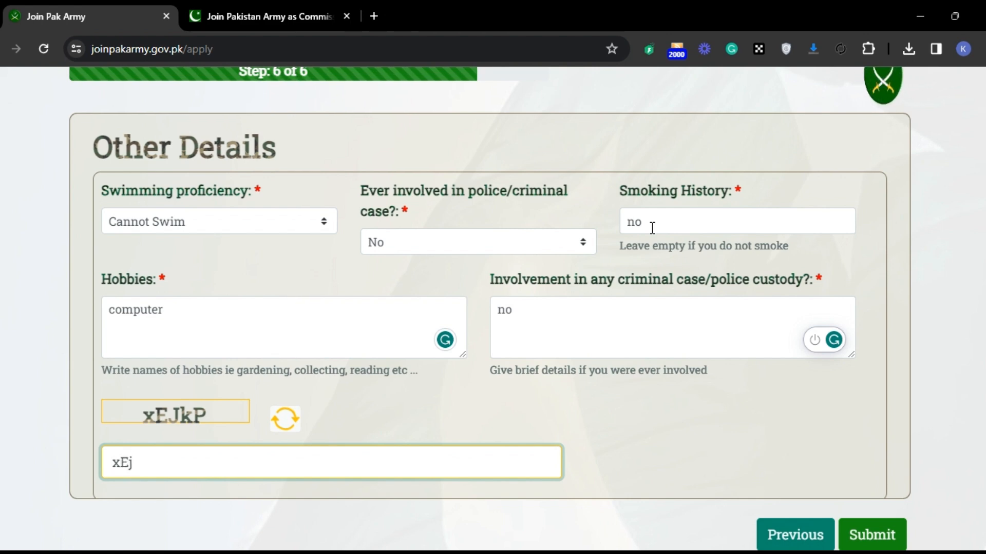
{"action": "key", "text": "BackSpace"}
{"action": "type", "text": "JkP"}
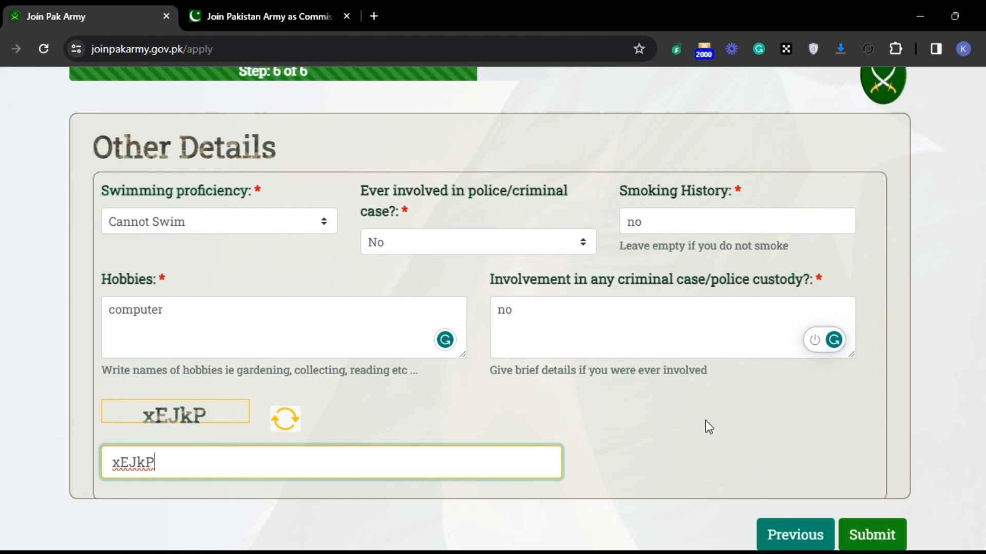
{"action": "left_click", "coordinate": [879, 522]}
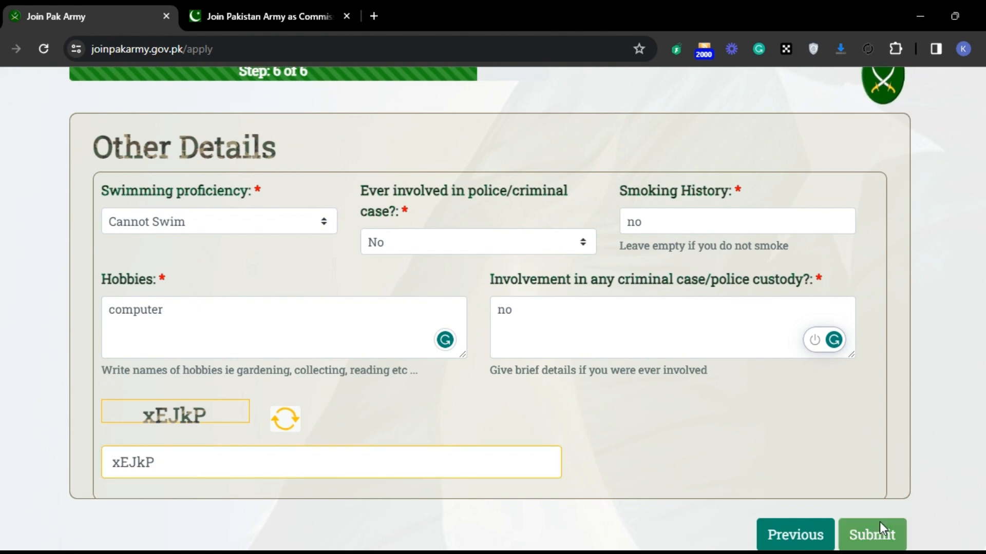